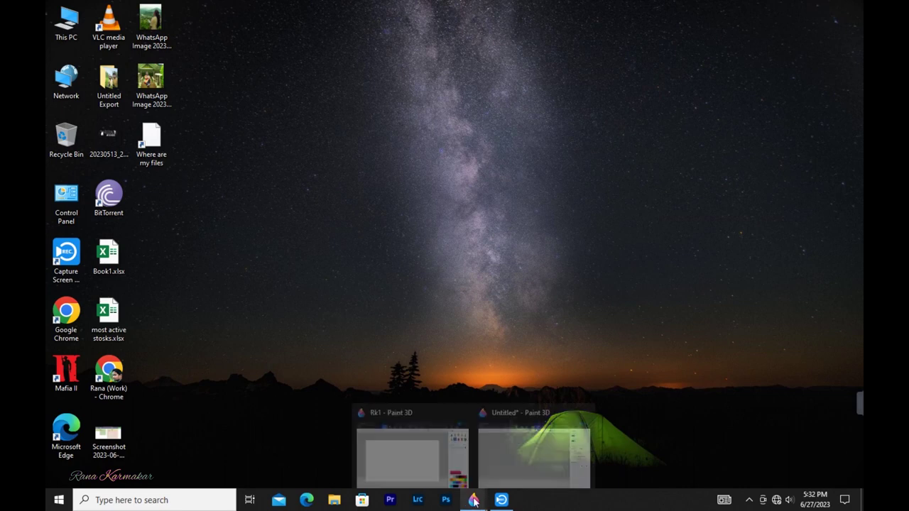
Switch to the Rk1 project in Paint 3D, show its canvas size settings and mark the width and height with a red rectangle
left_click(428, 462)
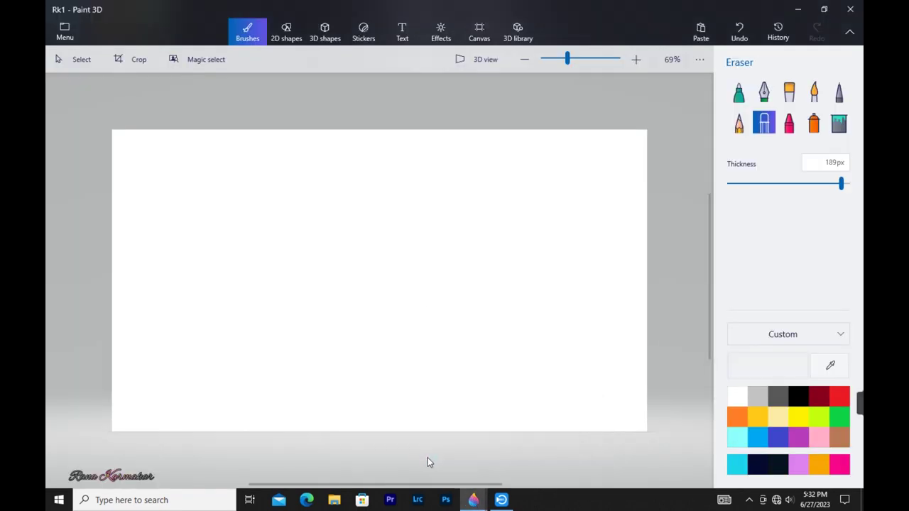
left_click(483, 29)
mouse_move(858, 403)
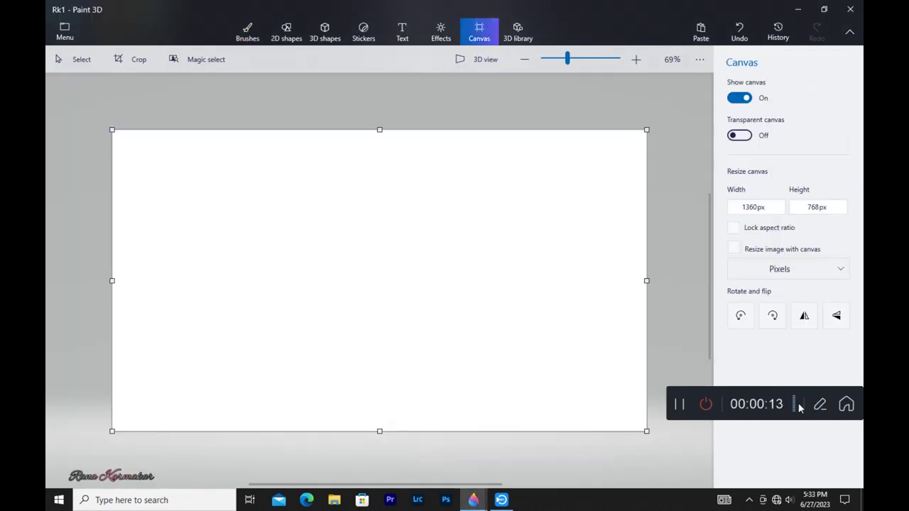
left_click(820, 404)
mouse_move(721, 169)
left_mouse_down()
mouse_move(824, 222)
mouse_move(856, 221)
left_mouse_up()
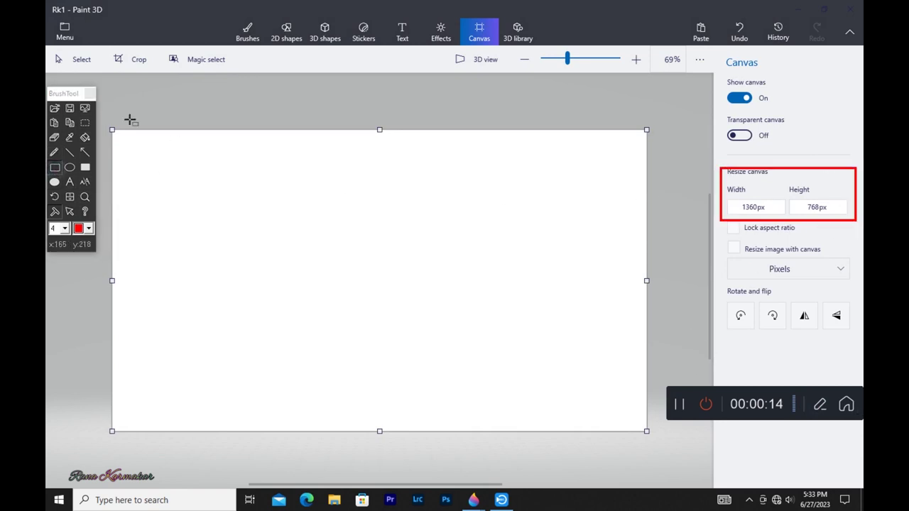
left_click(87, 96)
Spray a bright cyan band across the top of the canvas with the spray can at 251 px thickness and 42% opacity
left_click(247, 29)
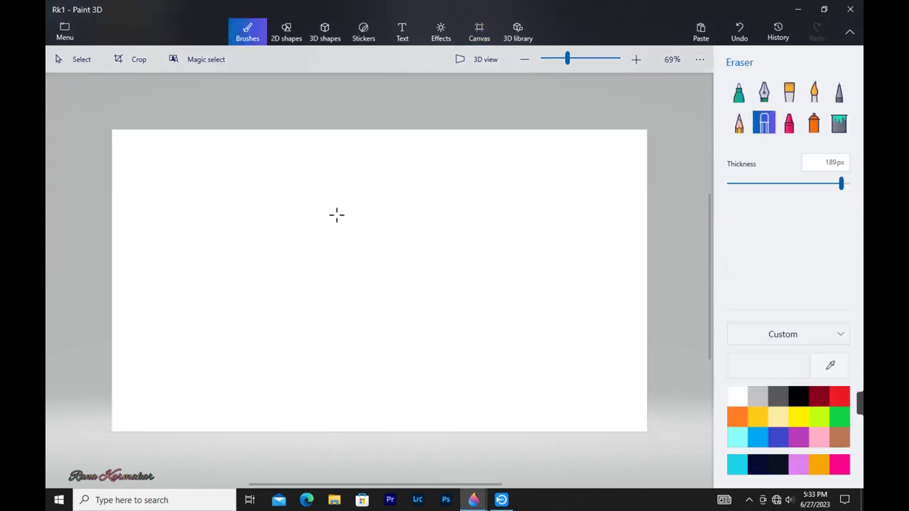
left_click(814, 122)
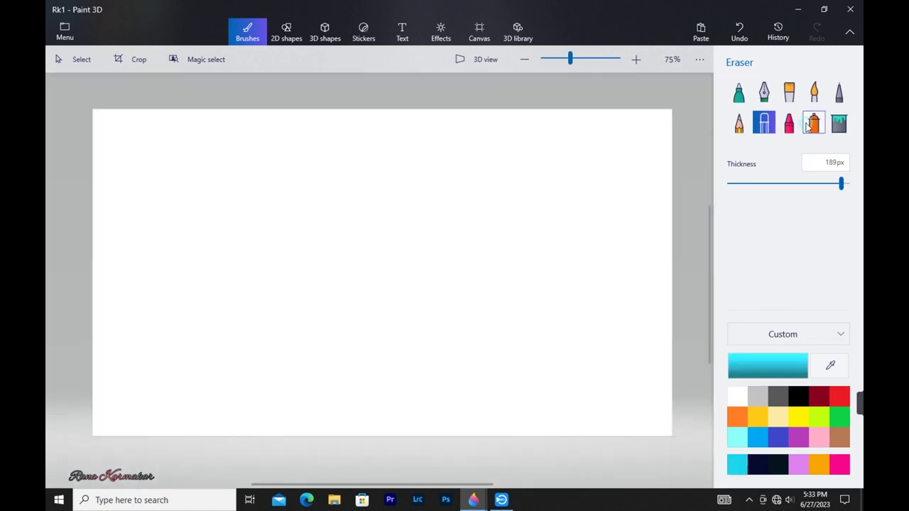
left_click_drag(792, 229, 778, 228)
mouse_move(501, 132)
left_mouse_down()
mouse_move(621, 132)
mouse_move(209, 126)
mouse_move(657, 130)
mouse_move(249, 134)
mouse_move(168, 126)
mouse_move(478, 125)
left_mouse_up()
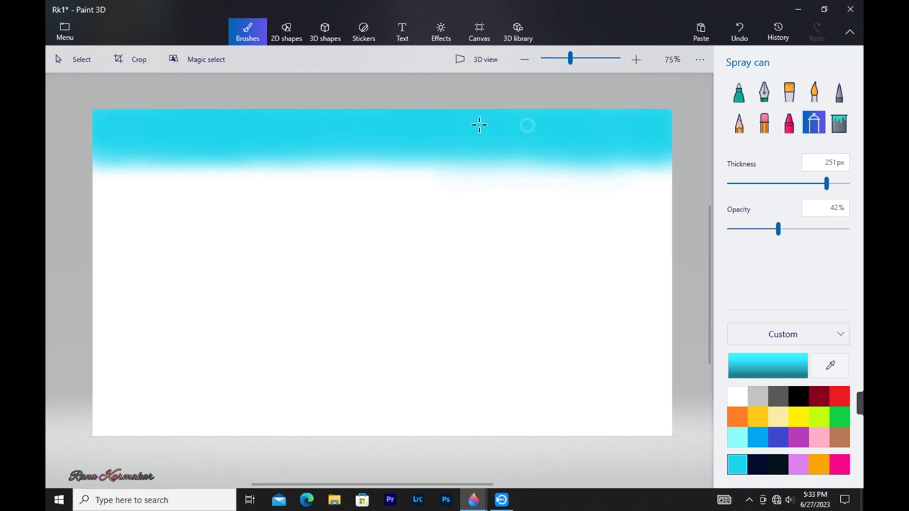
Spray a paler cyan band below the top band, then reinforce the upper sky with bright cyan at 43% opacity
left_click(418, 172)
left_click(394, 364)
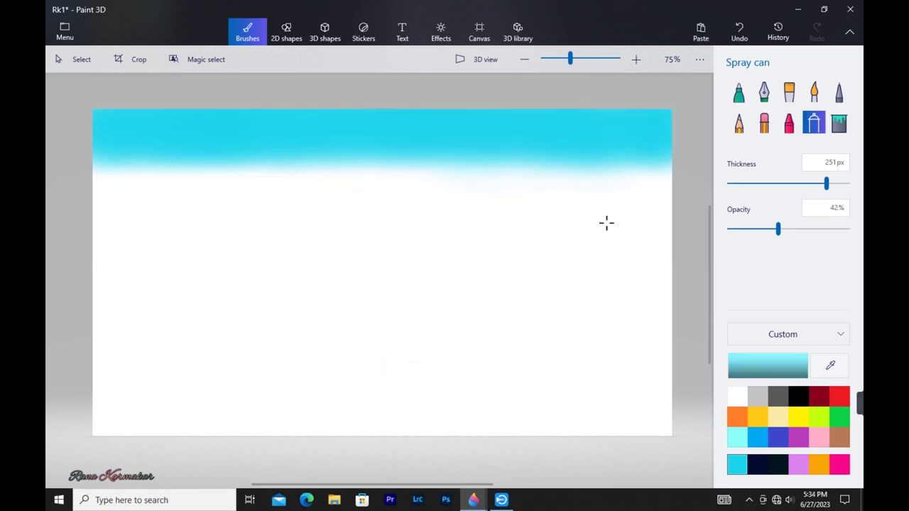
left_click_drag(607, 172, 657, 173)
left_click_drag(778, 228, 762, 229)
mouse_move(664, 178)
left_mouse_down()
mouse_move(116, 168)
mouse_move(357, 166)
mouse_move(313, 172)
mouse_move(433, 215)
mouse_move(217, 215)
mouse_move(68, 173)
mouse_move(398, 247)
mouse_move(402, 278)
mouse_move(313, 286)
mouse_move(621, 305)
mouse_move(511, 298)
mouse_move(609, 239)
mouse_move(584, 203)
mouse_move(575, 235)
mouse_move(167, 254)
mouse_move(74, 174)
left_mouse_up()
mouse_move(545, 176)
left_mouse_down()
mouse_move(638, 121)
mouse_move(258, 146)
mouse_move(599, 147)
mouse_move(255, 160)
left_mouse_up()
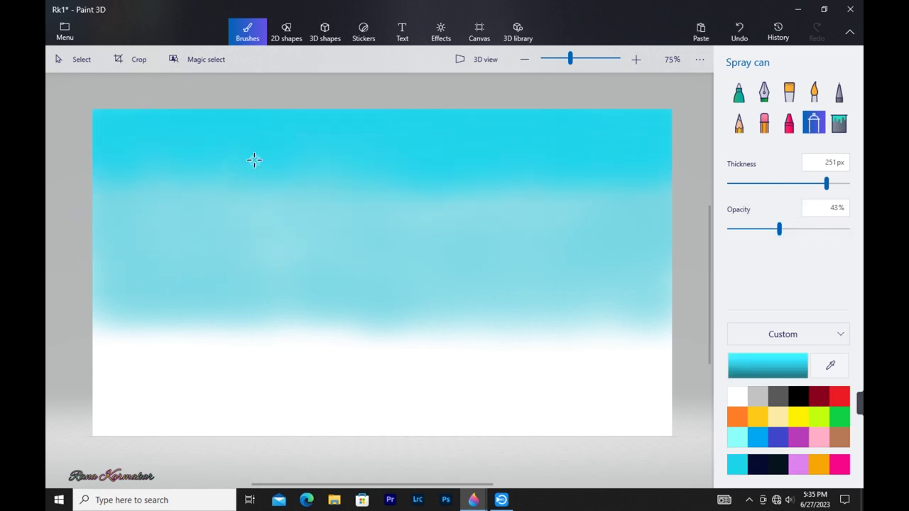
mouse_move(98, 124)
left_mouse_down()
mouse_move(649, 142)
mouse_move(509, 145)
mouse_move(668, 119)
left_mouse_up()
Lower the spray opacity to 15% and soften the boundary between the two sky bands with a lighter cyan
left_click_drag(779, 229, 745, 229)
left_click(768, 365)
left_click(433, 166)
left_click(394, 364)
left_click_drag(279, 218, 286, 184)
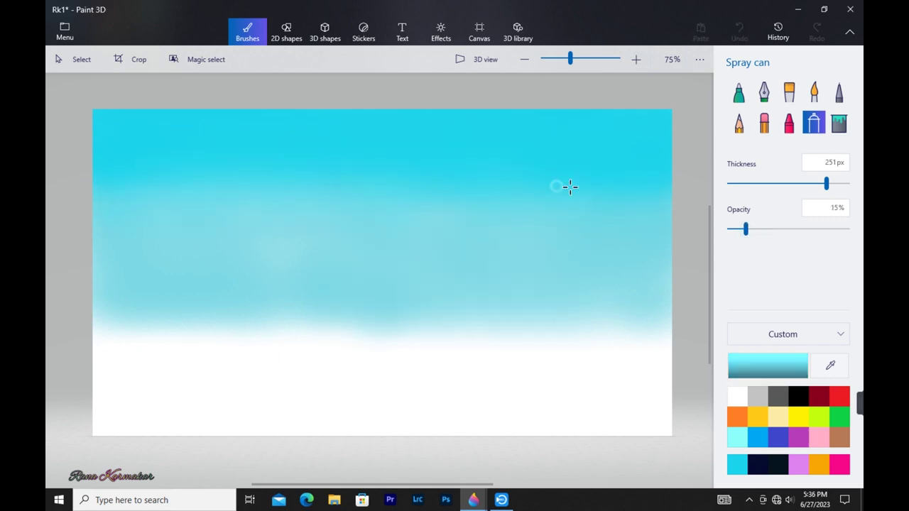
Sample cyan from the sky and spray it over the middle of the canvas to even out the blend
left_click(828, 366)
left_click(455, 208)
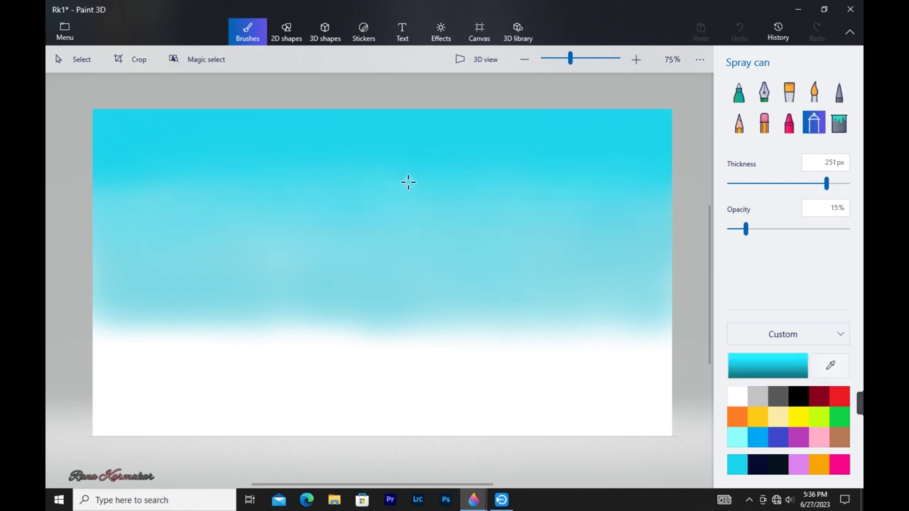
mouse_move(165, 232)
left_mouse_down()
mouse_move(424, 235)
mouse_move(514, 186)
mouse_move(641, 250)
left_mouse_up()
mouse_move(213, 291)
left_mouse_down()
mouse_move(117, 271)
mouse_move(261, 184)
mouse_move(349, 221)
left_mouse_up()
mouse_move(631, 282)
left_mouse_down()
mouse_move(504, 314)
mouse_move(144, 274)
left_mouse_up()
mouse_move(154, 239)
left_mouse_down()
mouse_move(231, 182)
mouse_move(295, 228)
left_mouse_up()
mouse_move(528, 188)
left_mouse_down()
mouse_move(305, 282)
mouse_move(138, 255)
left_mouse_up()
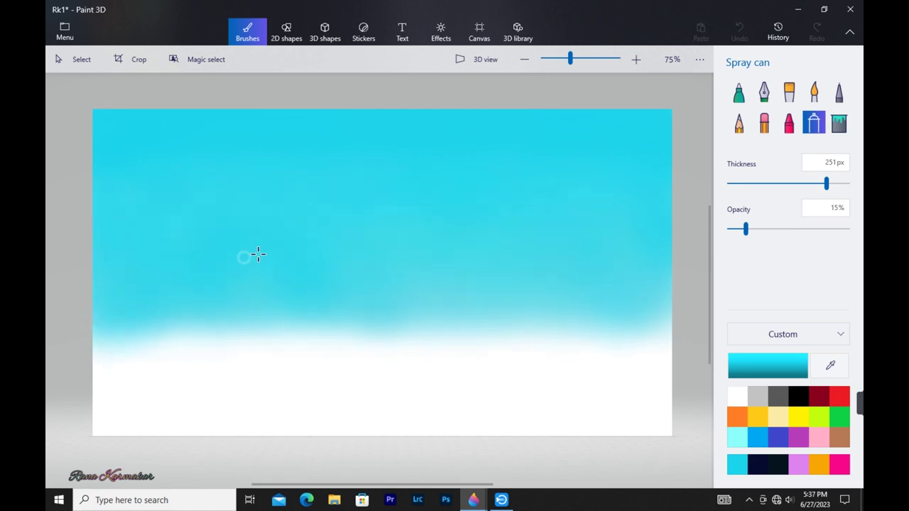
mouse_move(621, 238)
left_mouse_down()
mouse_move(659, 320)
mouse_move(203, 321)
mouse_move(172, 280)
left_mouse_up()
Set the spray colour to pale cyan 8cdce6 and mist it over the middle and lower part of the sky
left_click(767, 366)
left_click_drag(476, 172, 398, 174)
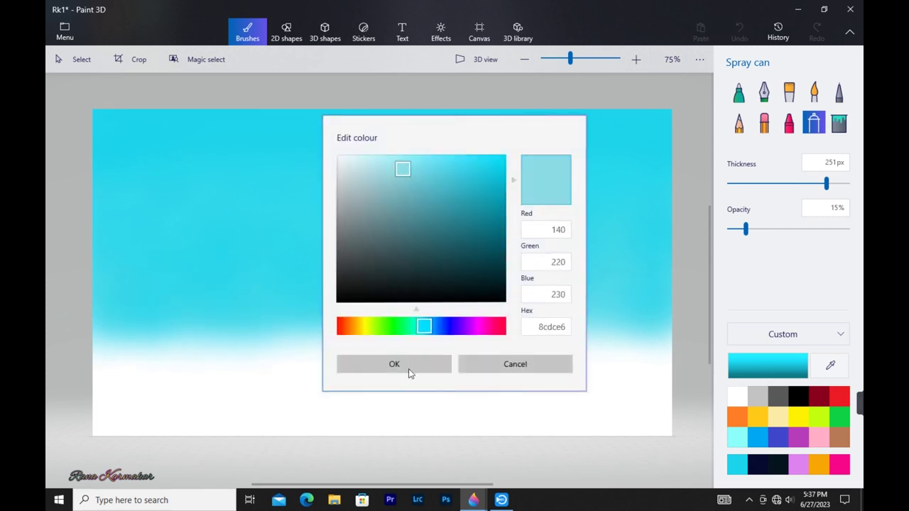
left_click(394, 365)
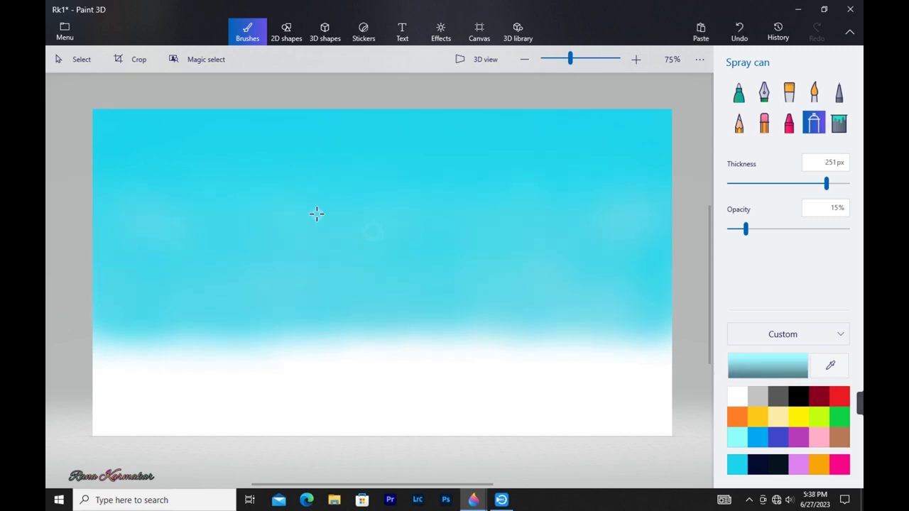
left_click_drag(326, 328, 454, 334)
Spray white at 6% opacity over the middle, sides and lower edge of the sky to fade it towards the horizon
left_click(738, 396)
left_click_drag(746, 229, 735, 229)
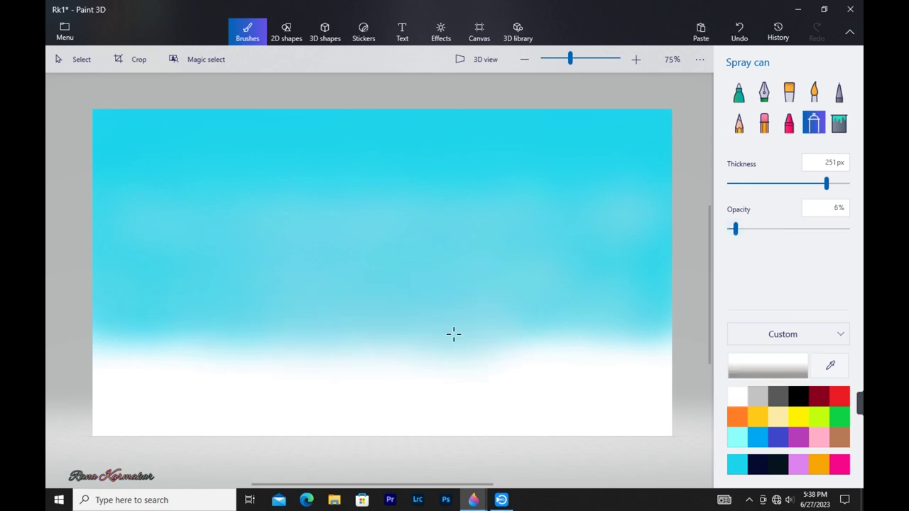
left_click_drag(452, 333, 77, 280)
scroll(452, 275, "down", 1)
left_click_drag(707, 290, 707, 276)
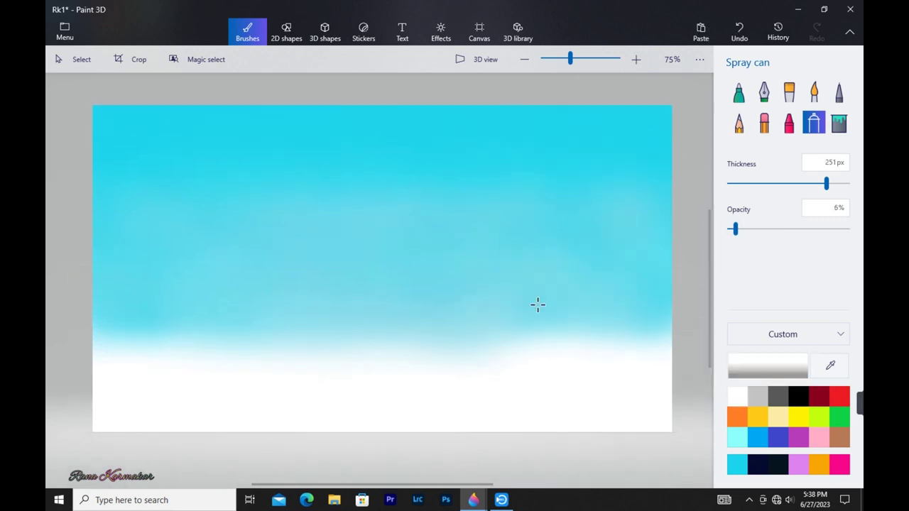
mouse_move(486, 348)
left_mouse_down()
mouse_move(445, 348)
mouse_move(584, 315)
left_mouse_up()
mouse_move(313, 320)
left_mouse_down()
mouse_move(142, 321)
mouse_move(516, 337)
mouse_move(420, 284)
mouse_move(515, 257)
mouse_move(614, 298)
left_mouse_up()
mouse_move(621, 258)
left_mouse_down()
mouse_move(380, 218)
mouse_move(99, 270)
left_mouse_up()
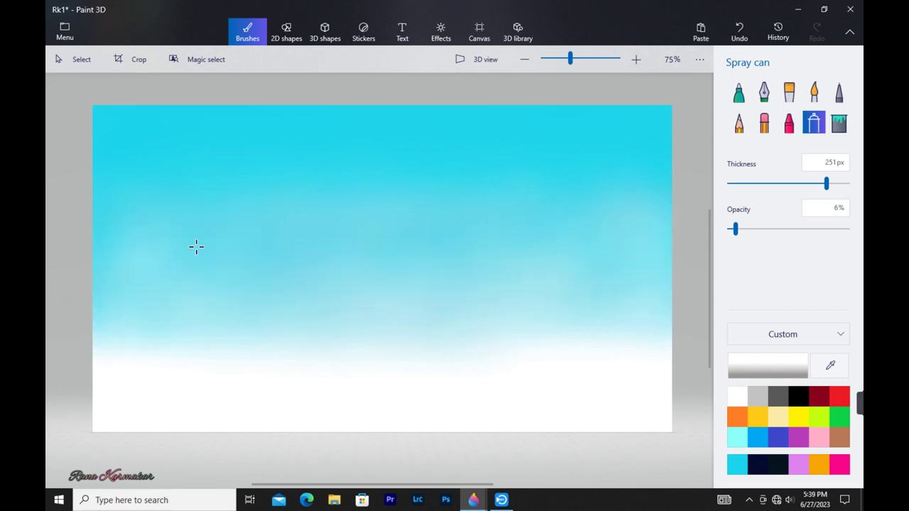
mouse_move(295, 215)
left_mouse_down()
mouse_move(255, 271)
mouse_move(388, 276)
mouse_move(452, 229)
mouse_move(536, 238)
left_mouse_up()
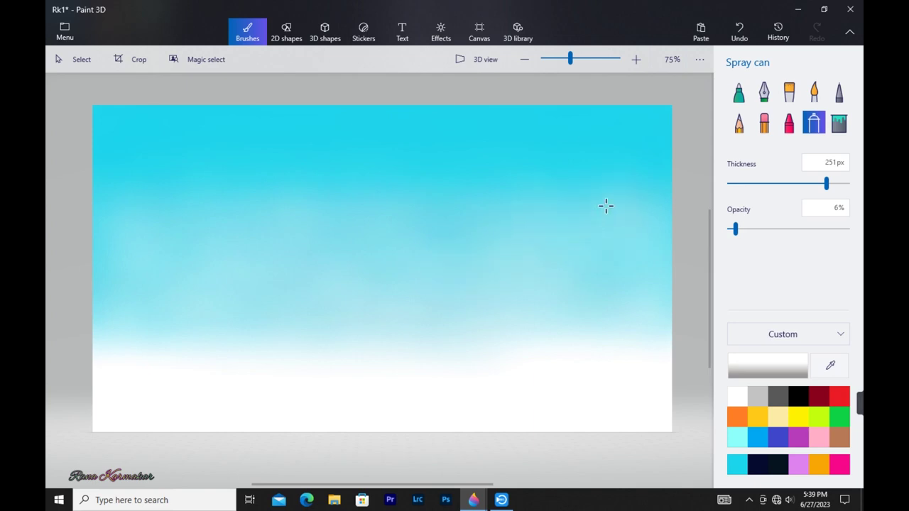
mouse_move(358, 184)
left_mouse_down()
mouse_move(65, 185)
mouse_move(611, 179)
mouse_move(623, 282)
mouse_move(344, 228)
left_mouse_up()
mouse_move(531, 180)
left_mouse_down()
mouse_move(450, 164)
mouse_move(189, 168)
mouse_move(96, 212)
mouse_move(573, 179)
mouse_move(655, 190)
left_mouse_up()
left_click_drag(107, 228, 172, 310)
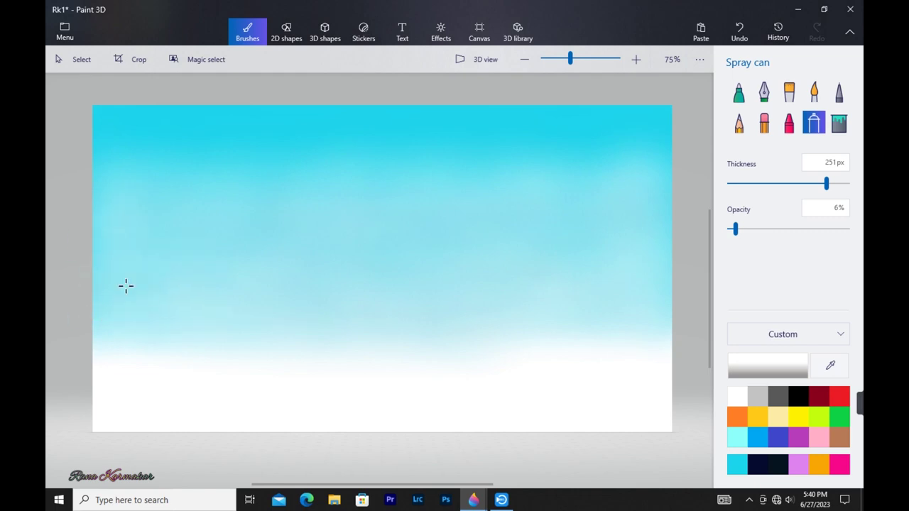
left_click_drag(116, 279, 99, 245)
mouse_move(597, 307)
left_mouse_down()
mouse_move(675, 275)
mouse_move(666, 218)
left_mouse_up()
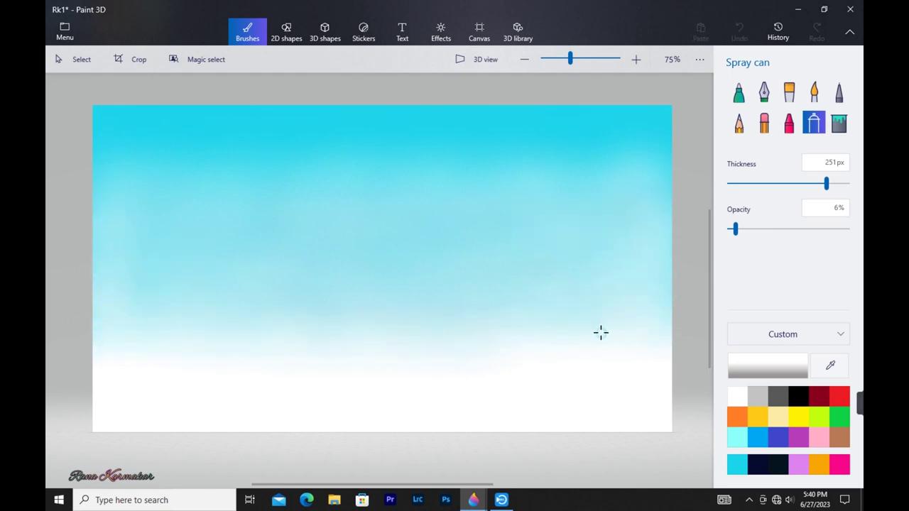
Sample pale and bright cyan tones from the sky and touch up the gradient with light spray strokes
left_click(606, 264)
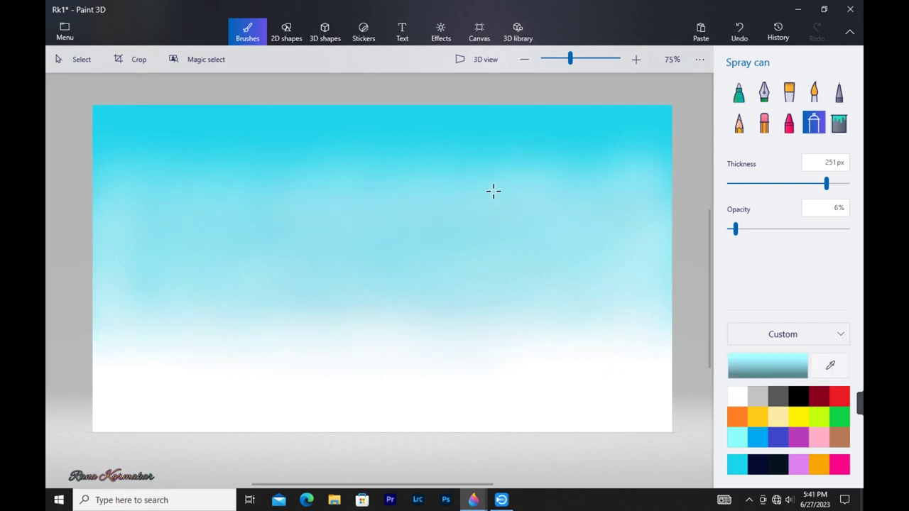
left_click(825, 367)
left_click(577, 174)
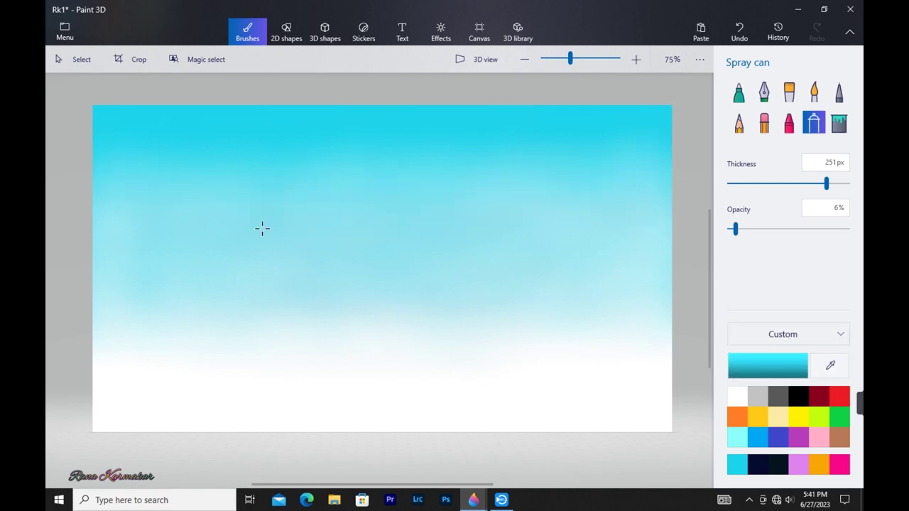
Select the upper 1360 x 538 px of the sky and place a vertically flipped copy over the lower canvas as a reflection
left_click(74, 59)
left_click_drag(90, 102, 674, 335)
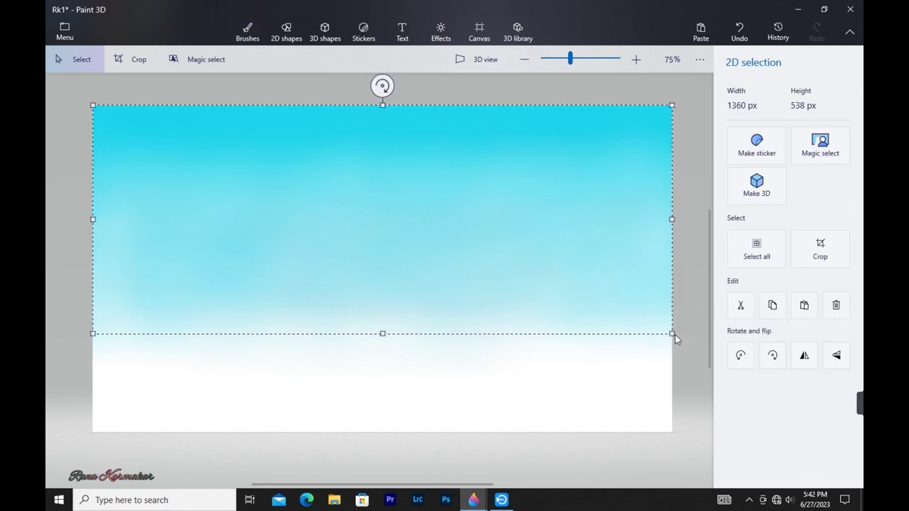
scroll(685, 350, "down", 1)
left_click(836, 355)
left_click_drag(409, 288, 380, 412)
key("b")
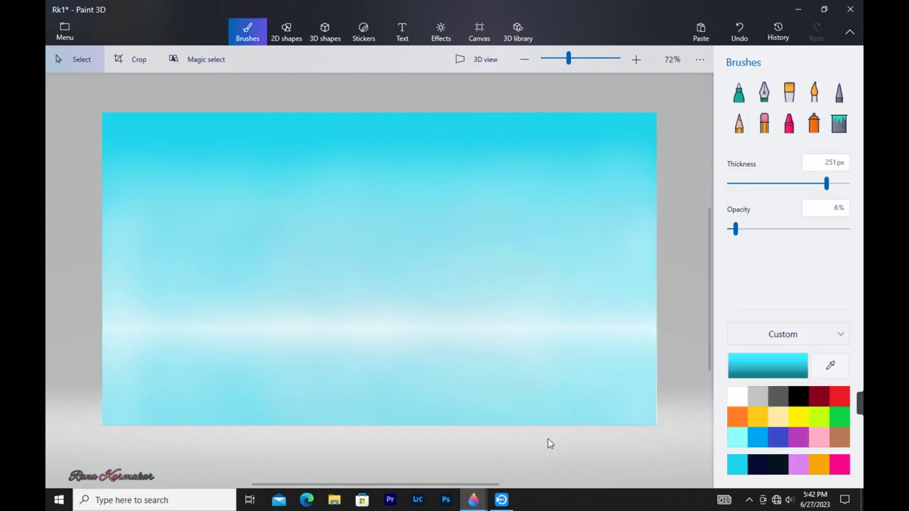
Draw a solid white circle in the upper middle of the sky above the horizon
left_click(286, 32)
left_click(739, 152)
left_click_drag(325, 165, 469, 304)
left_click_drag(429, 272, 416, 264)
left_click(485, 321)
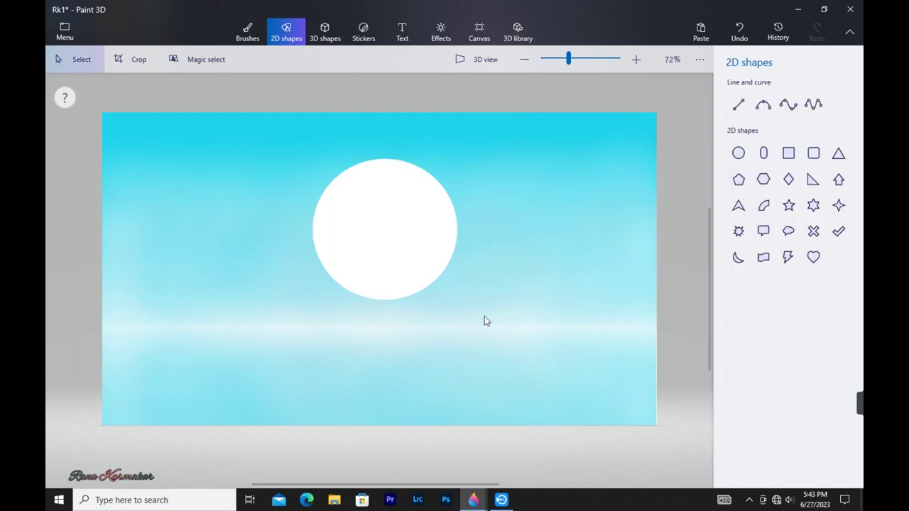
key("b")
mouse_move(409, 168)
left_mouse_down()
mouse_move(377, 163)
mouse_move(331, 187)
left_mouse_up()
key("ctrl+z")
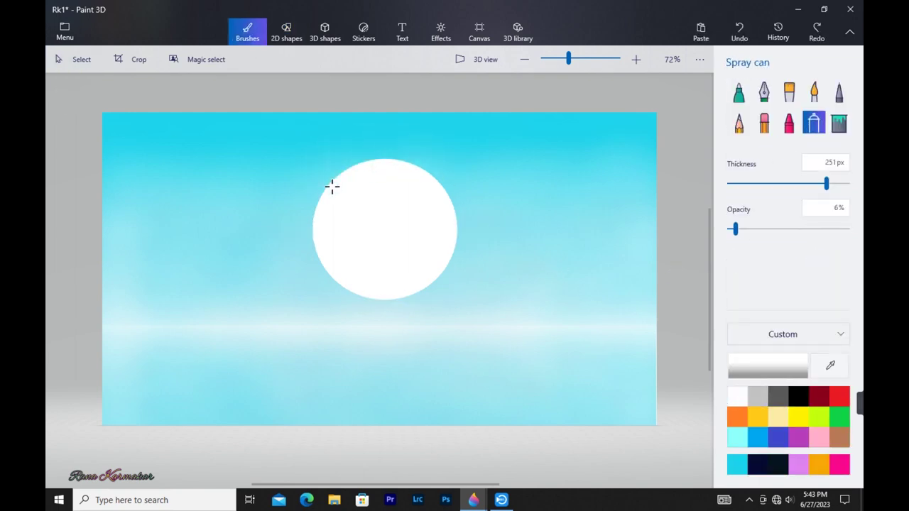
left_click(748, 229)
key("ctrl+z")
Spray a soft white glow around the circle's edge at 115 px thickness and 33% opacity
mouse_move(419, 176)
left_mouse_down()
mouse_move(349, 180)
mouse_move(325, 203)
mouse_move(321, 248)
mouse_move(339, 276)
mouse_move(392, 294)
mouse_move(447, 268)
mouse_move(448, 207)
left_mouse_up()
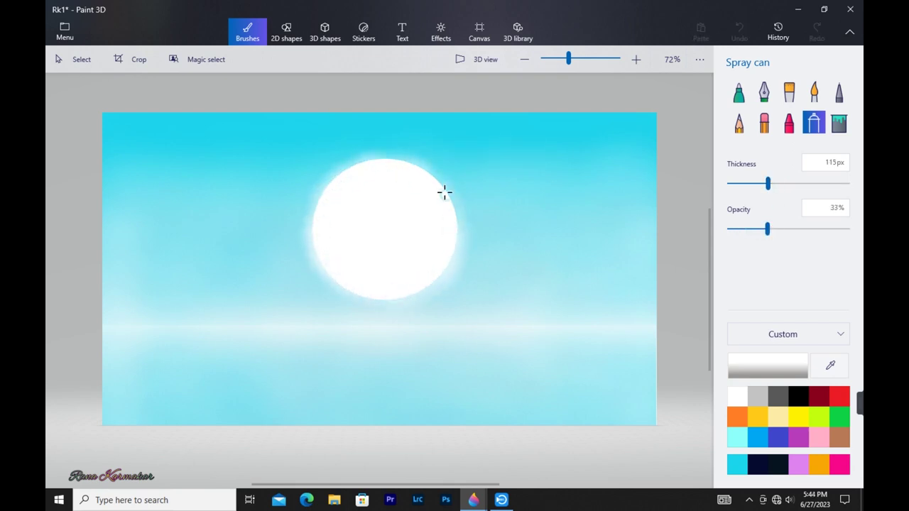
mouse_move(382, 167)
left_mouse_down()
mouse_move(343, 182)
mouse_move(318, 222)
mouse_move(333, 266)
left_mouse_up()
left_click_drag(446, 211, 385, 165)
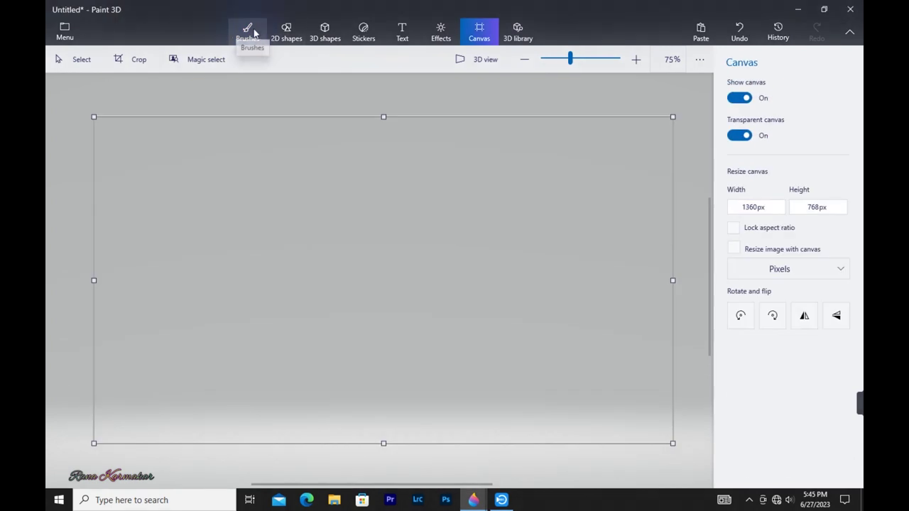
Paint a solid black, bumpy ground silhouette along the bottom of the transparent canvas with the 25 px marker
left_click(249, 28)
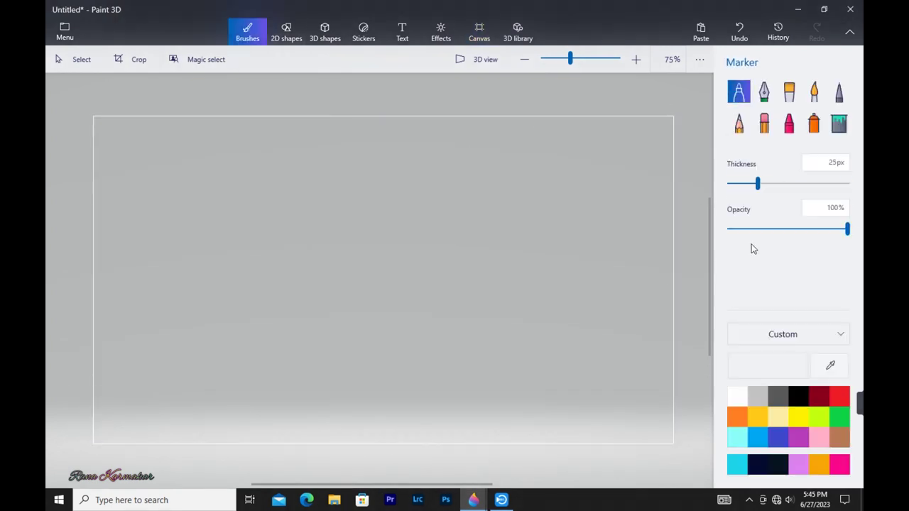
left_click(802, 402)
mouse_move(93, 320)
left_mouse_down()
mouse_move(173, 350)
mouse_move(335, 374)
mouse_move(506, 381)
mouse_move(546, 443)
mouse_move(175, 357)
mouse_move(436, 382)
mouse_move(517, 405)
mouse_move(548, 439)
left_mouse_up()
key("ctrl+z")
mouse_move(388, 429)
left_mouse_down()
mouse_move(339, 445)
mouse_move(83, 426)
mouse_move(377, 375)
mouse_move(487, 392)
mouse_move(391, 381)
mouse_move(398, 398)
mouse_move(510, 426)
mouse_move(84, 412)
mouse_move(282, 376)
mouse_move(178, 353)
mouse_move(278, 380)
mouse_move(96, 410)
mouse_move(135, 384)
mouse_move(289, 385)
mouse_move(181, 387)
left_mouse_up()
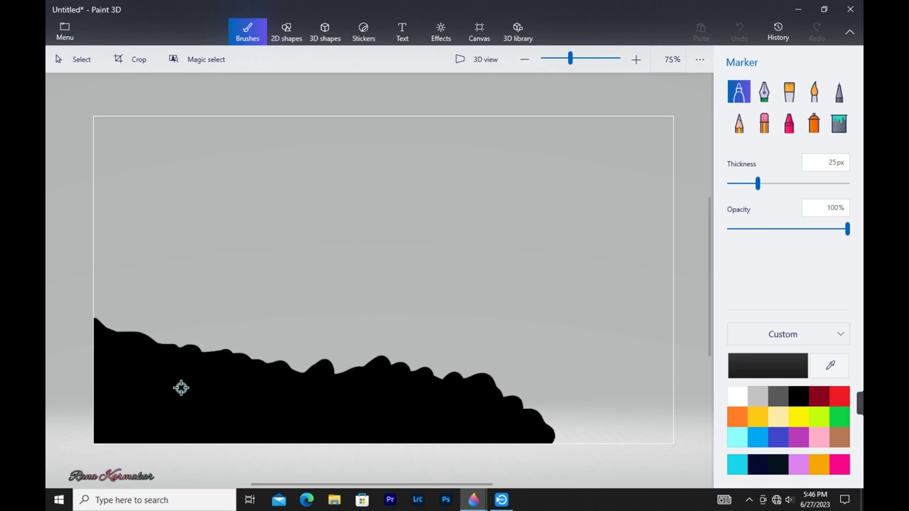
left_click_drag(252, 396, 232, 427)
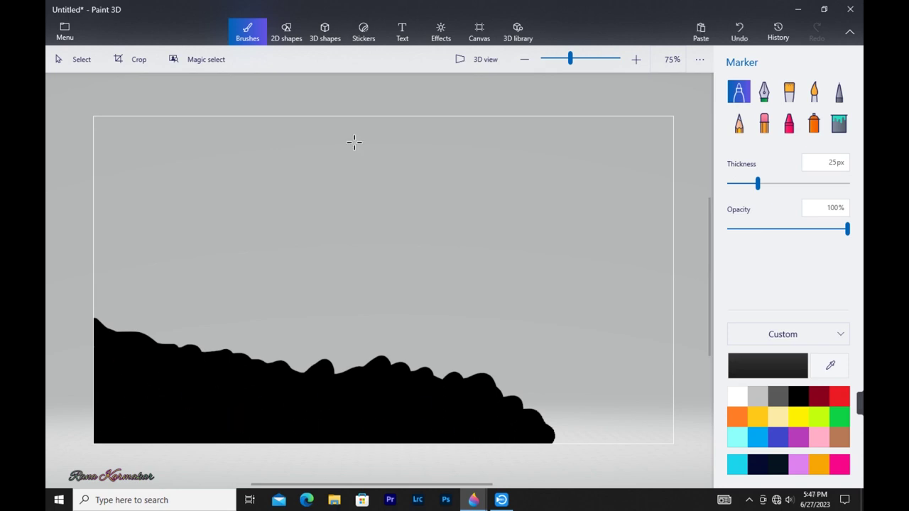
Duplicate the ground silhouette, shrink the copy to 431 x 103 px and place it at the canvas's right edge
left_click(51, 64)
left_click_drag(51, 280, 574, 458)
left_click(636, 377)
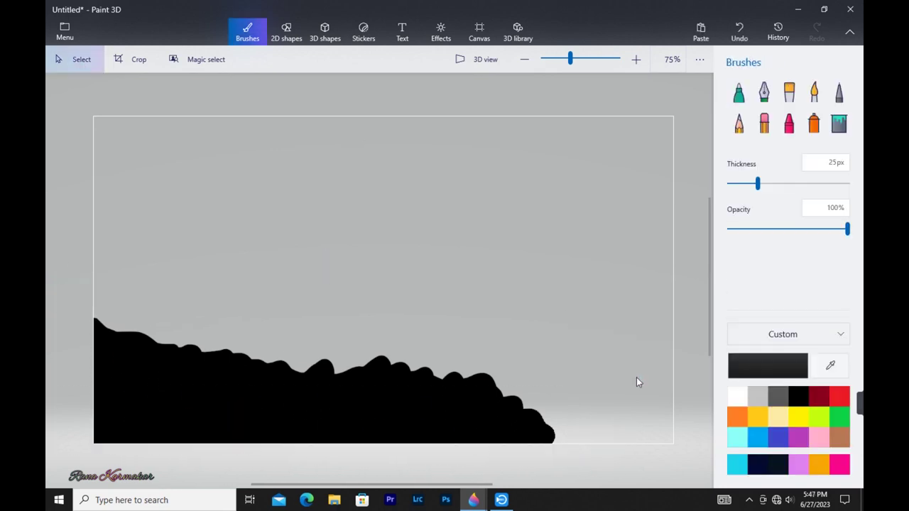
key("ctrl+v")
left_click_drag(436, 325, 461, 221)
left_click_drag(599, 166, 398, 243)
left_click_drag(309, 283, 293, 221)
mouse_move(376, 172)
left_mouse_down()
mouse_move(292, 217)
mouse_move(595, 209)
mouse_move(611, 258)
left_mouse_up()
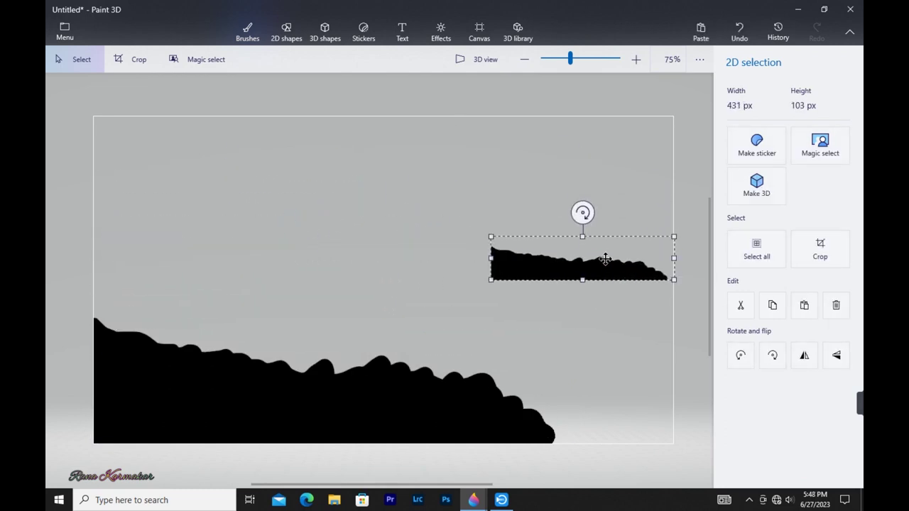
Extend the transparent canvas upward to add empty space above the silhouettes
left_click(396, 121)
left_click(479, 32)
left_click_drag(385, 114, 385, 77)
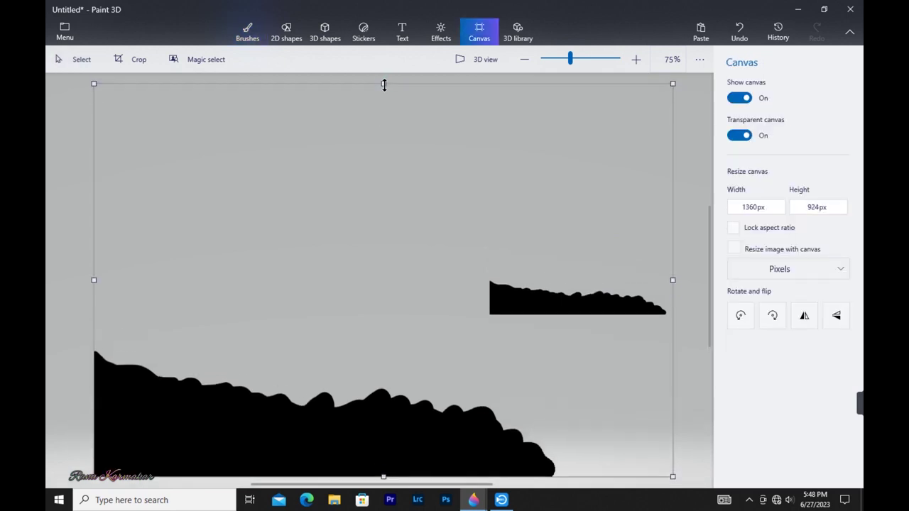
Select the small silhouette copy and move it off the canvas to remove it
left_click(74, 59)
left_click_drag(475, 232, 678, 353)
left_click_drag(643, 305, 54, 278)
left_click(362, 244)
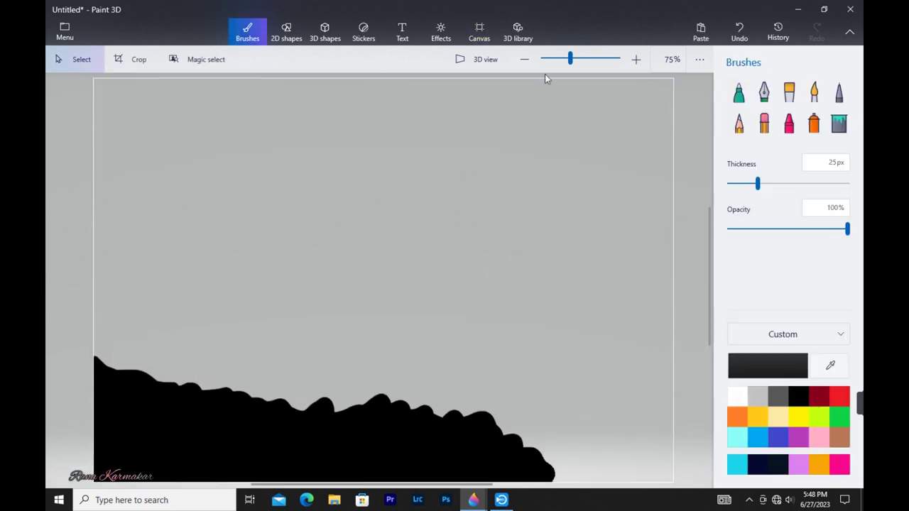
Draw a black 10 px three-point curve rising from the ground and leaning right as the first edge of a palm trunk
left_click(287, 32)
left_click(764, 105)
mouse_move(331, 409)
left_mouse_down()
mouse_move(404, 219)
mouse_move(414, 167)
mouse_move(408, 189)
mouse_move(437, 192)
left_mouse_up()
left_click_drag(360, 288, 383, 265)
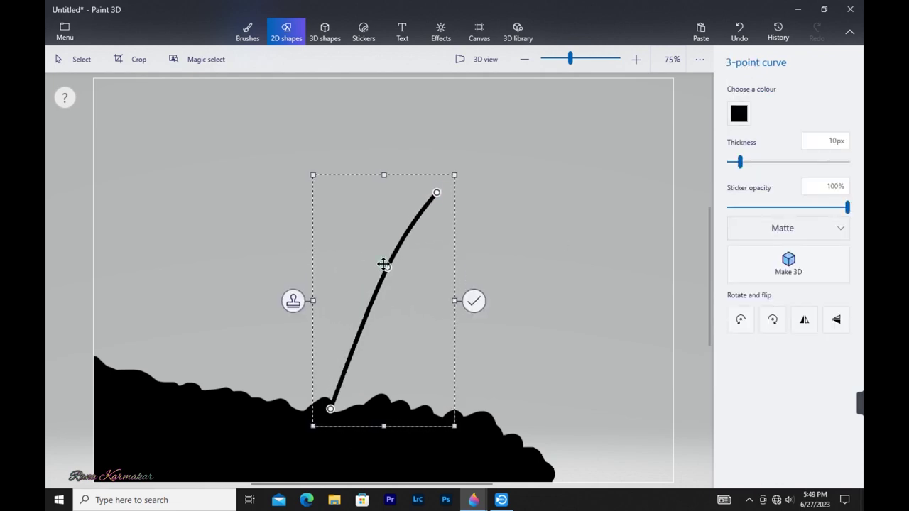
left_click(509, 257)
Add a second trunk curve that meets the first at the tip and fill the gap between them with the black marker at 12 px
left_click(770, 113)
left_click_drag(339, 418, 437, 194)
left_click_drag(363, 287, 391, 268)
left_click(473, 306)
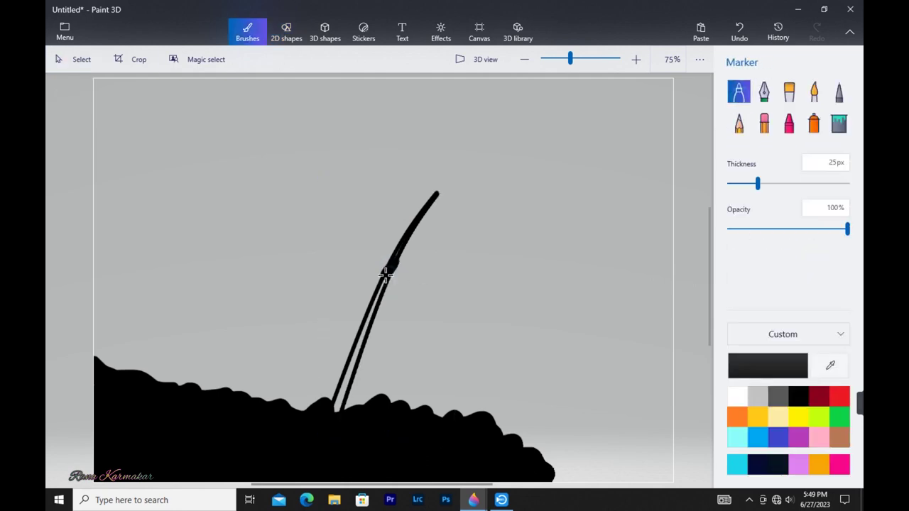
mouse_move(348, 370)
left_mouse_down()
mouse_move(336, 406)
mouse_move(344, 388)
left_mouse_up()
left_click_drag(393, 259, 382, 286)
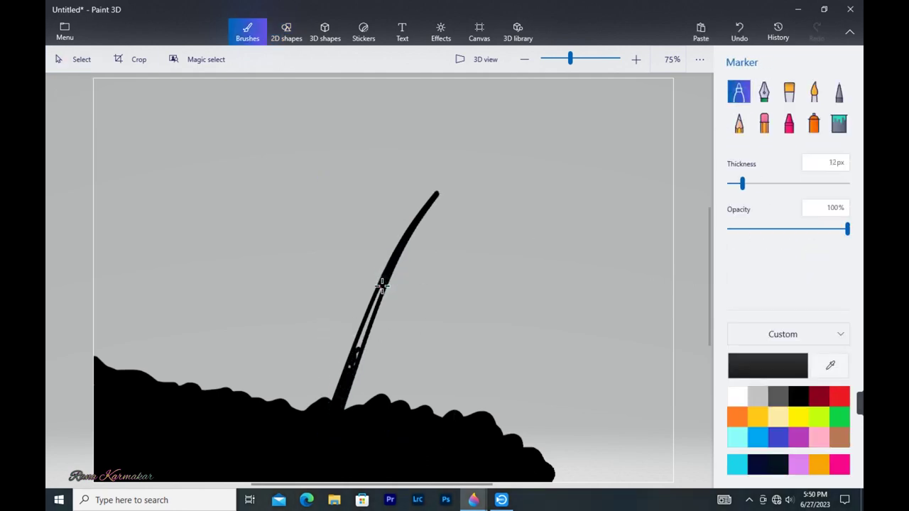
Draw three thin black curved frond stems fanning out to the right of the trunk's tip, the lowest one drooping
left_click(286, 32)
left_click(763, 104)
mouse_move(436, 193)
left_mouse_down()
mouse_move(493, 249)
mouse_move(493, 262)
mouse_move(481, 260)
left_mouse_up()
left_click_drag(468, 213, 467, 220)
key("Return")
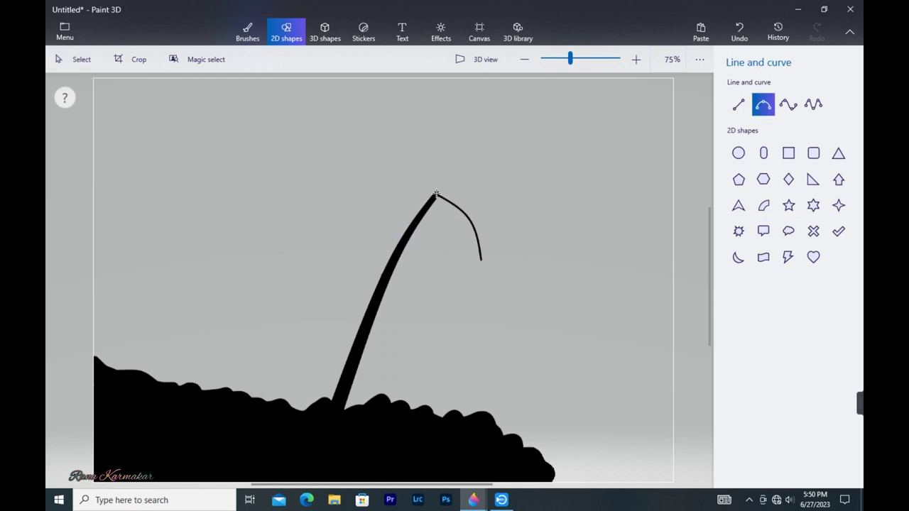
left_click_drag(526, 191, 526, 213)
key("Return")
mouse_move(434, 194)
left_mouse_down()
mouse_move(519, 168)
mouse_move(453, 152)
left_mouse_up()
key("Return")
Draw three thin curved frond stems rising from the trunk's tip toward the upper right, straight up and the upper left
left_click(764, 105)
left_click_drag(498, 132, 497, 132)
key("Return")
left_click_drag(436, 196, 447, 112)
mouse_move(430, 152)
left_mouse_down()
mouse_move(440, 153)
mouse_move(401, 121)
left_mouse_up()
key("Return")
left_click_drag(410, 162, 420, 145)
left_click(556, 205)
Draw two thin curved frond stems arching from the trunk's tip to the left
left_click_drag(435, 194, 368, 157)
left_click_drag(400, 186, 399, 154)
left_click(557, 160)
left_click(763, 104)
mouse_move(436, 194)
left_mouse_down()
mouse_move(360, 207)
mouse_move(401, 186)
left_mouse_up()
left_click(516, 266)
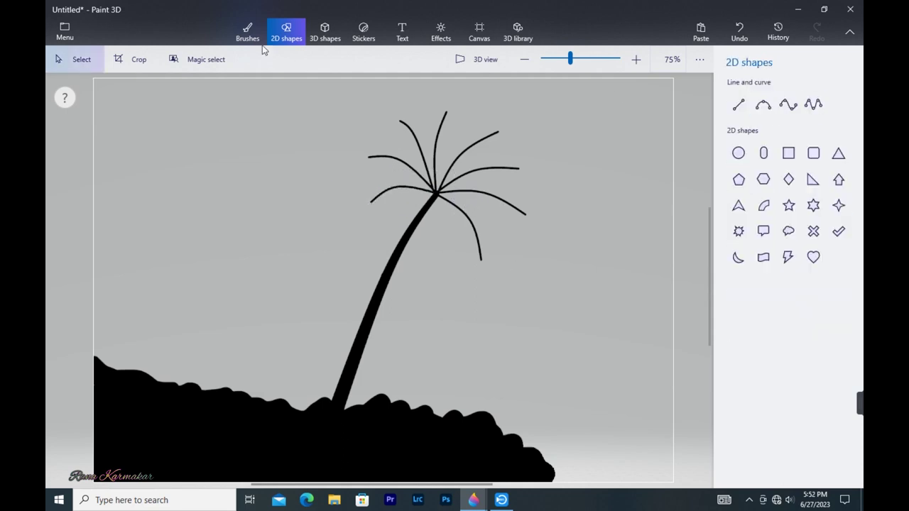
Add short black leaflet strokes along the three right-hand frond stems with the Pixel pen at 3 px
left_click(247, 32)
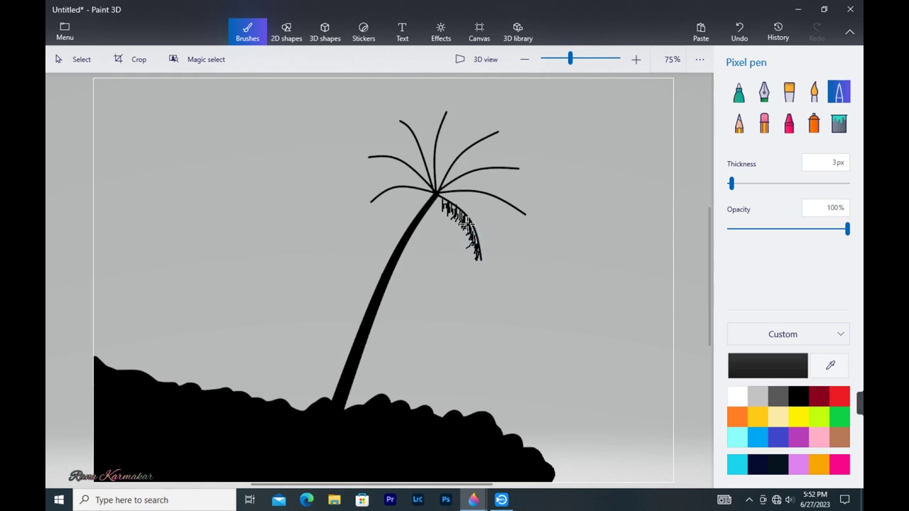
left_click_drag(472, 235, 480, 262)
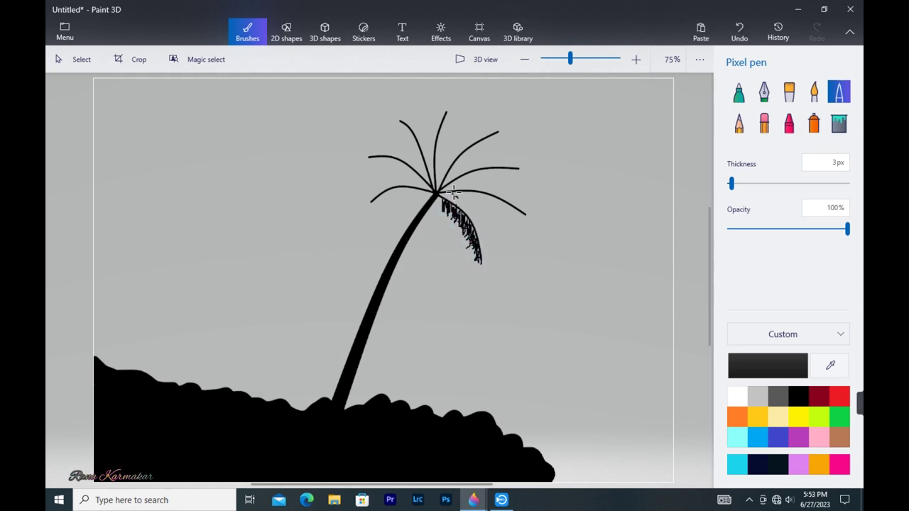
mouse_move(476, 197)
left_mouse_down()
mouse_move(502, 208)
mouse_move(493, 201)
left_mouse_up()
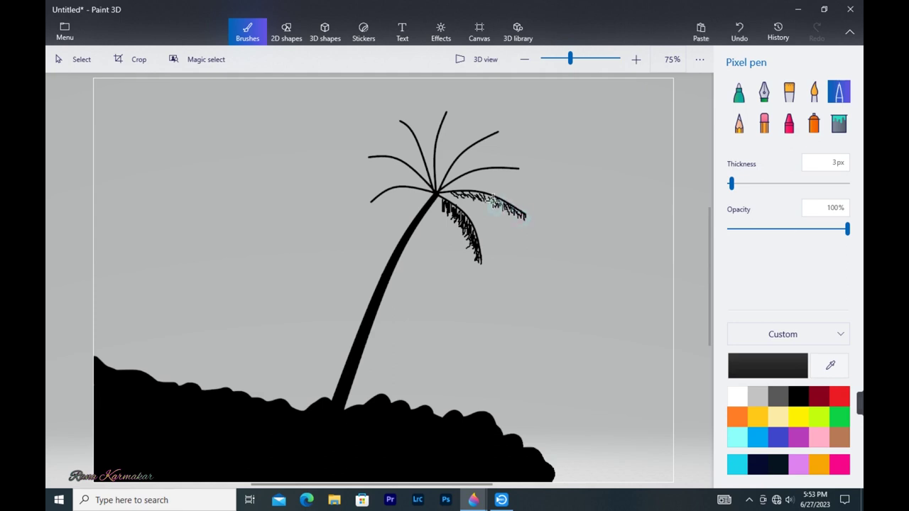
left_click_drag(469, 199, 530, 210)
left_click_drag(461, 191, 491, 207)
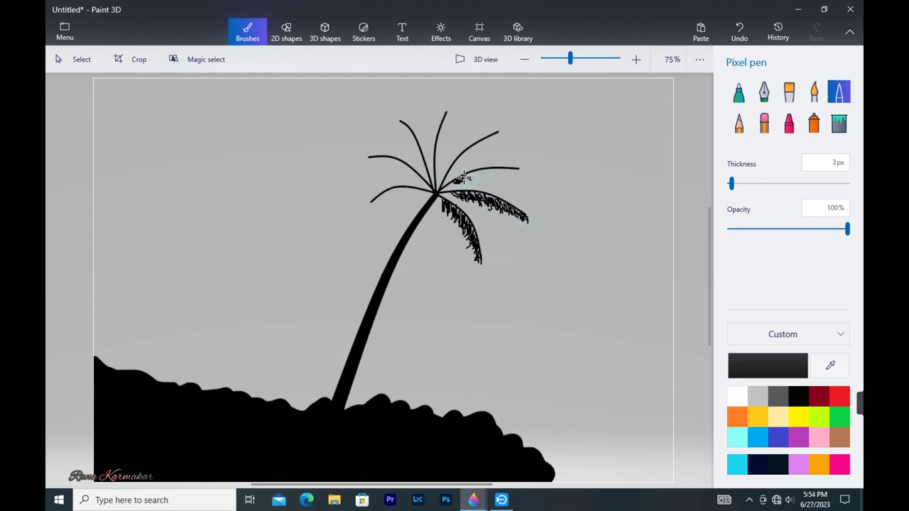
left_click_drag(479, 171, 510, 170)
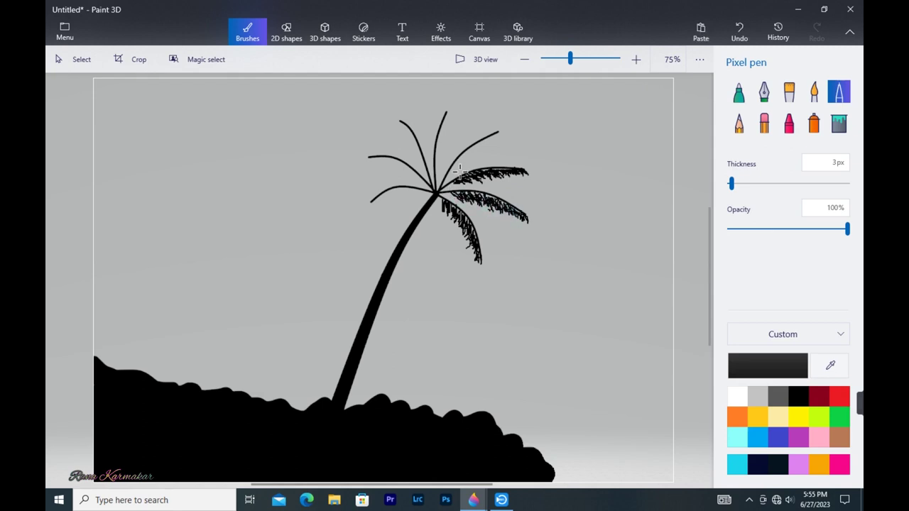
Cover the remaining upper and left frond stems with dense 3 px Pixel pen leaflet strokes
mouse_move(483, 145)
left_mouse_down()
mouse_move(447, 168)
mouse_move(493, 136)
mouse_move(444, 189)
mouse_move(444, 172)
mouse_move(493, 130)
left_mouse_up()
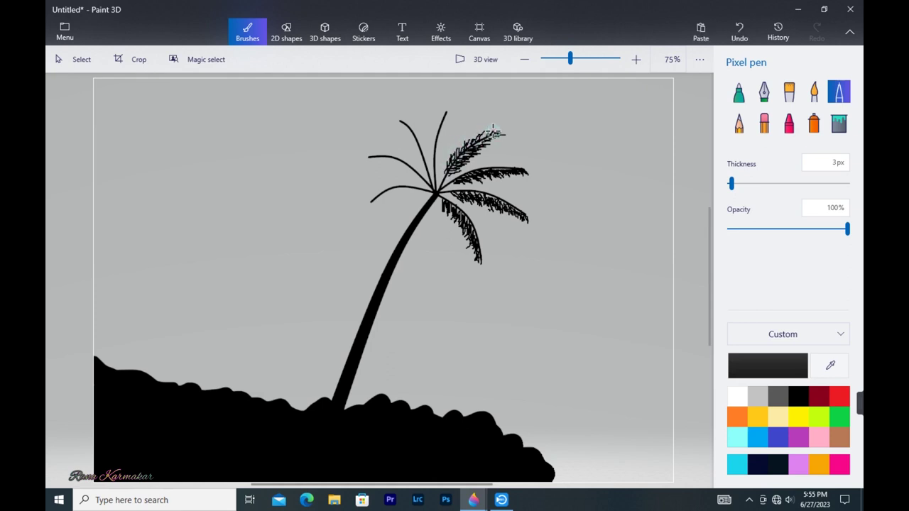
mouse_move(459, 149)
left_mouse_down()
mouse_move(444, 177)
mouse_move(436, 168)
mouse_move(450, 191)
left_mouse_up()
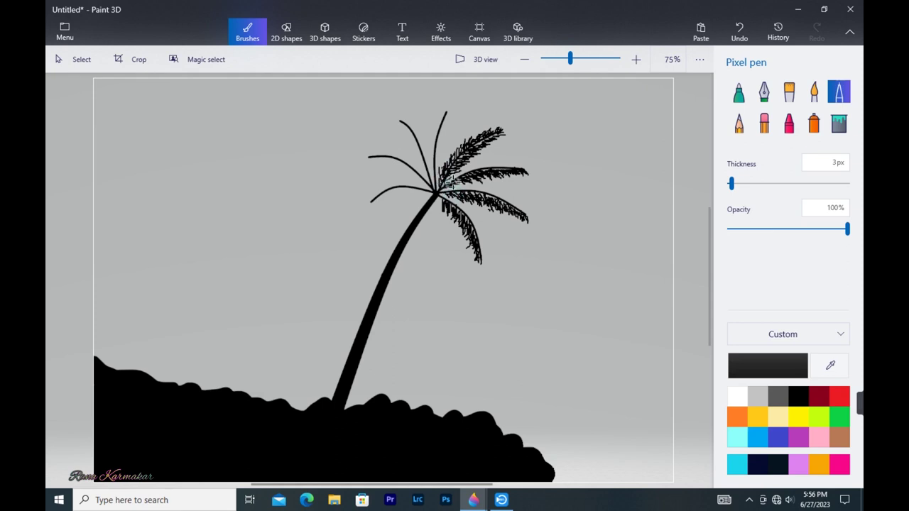
mouse_move(440, 155)
left_mouse_down()
mouse_move(445, 117)
mouse_move(438, 165)
mouse_move(428, 142)
mouse_move(442, 122)
mouse_move(414, 188)
mouse_move(431, 172)
mouse_move(431, 138)
mouse_move(433, 150)
mouse_move(454, 108)
mouse_move(434, 191)
mouse_move(402, 125)
mouse_move(411, 156)
mouse_move(419, 140)
mouse_move(401, 122)
left_mouse_up()
mouse_move(422, 162)
left_mouse_down()
mouse_move(416, 134)
mouse_move(398, 127)
mouse_move(429, 188)
mouse_move(432, 177)
mouse_move(424, 186)
mouse_move(405, 169)
mouse_move(369, 160)
mouse_move(419, 178)
mouse_move(376, 162)
mouse_move(395, 159)
mouse_move(424, 184)
mouse_move(370, 203)
left_mouse_up()
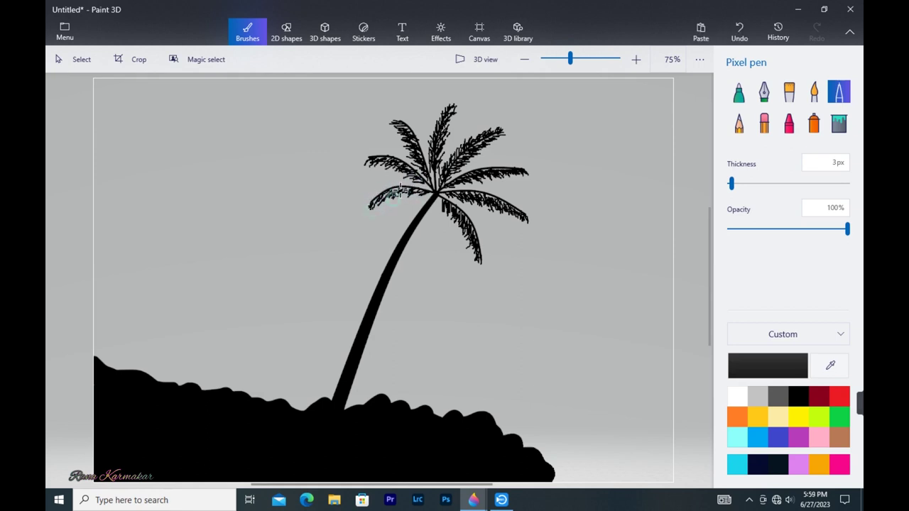
mouse_move(430, 174)
left_mouse_down()
mouse_move(427, 141)
mouse_move(445, 110)
mouse_move(477, 157)
left_mouse_up()
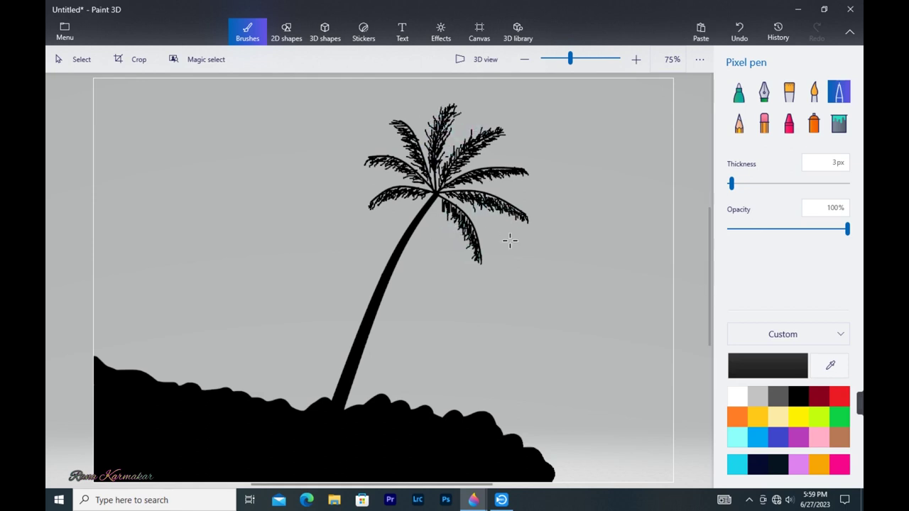
Duplicate the palm tree, flip the copy horizontally, shrink it and place it on the ground left of the original
left_click(77, 59)
left_click_drag(279, 88, 551, 388)
key("ctrl+c")
key("ctrl+v")
left_click(804, 355)
left_click_drag(514, 294, 491, 295)
left_click_drag(529, 388, 436, 302)
left_click_drag(333, 246, 244, 359)
left_click(574, 294)
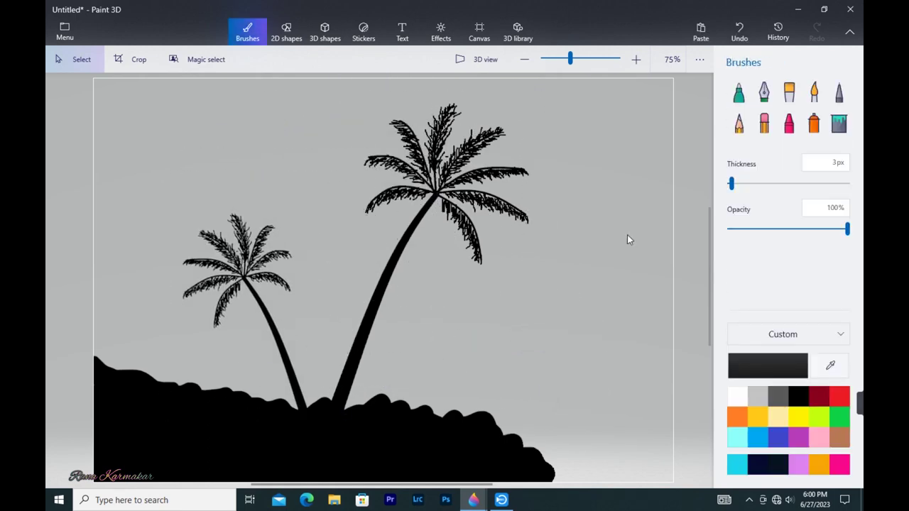
Fill in the fronds of both palm trees with extra 3 px Pixel pen leaflet strokes
scroll(155, 281, "up", 3)
left_click(839, 91)
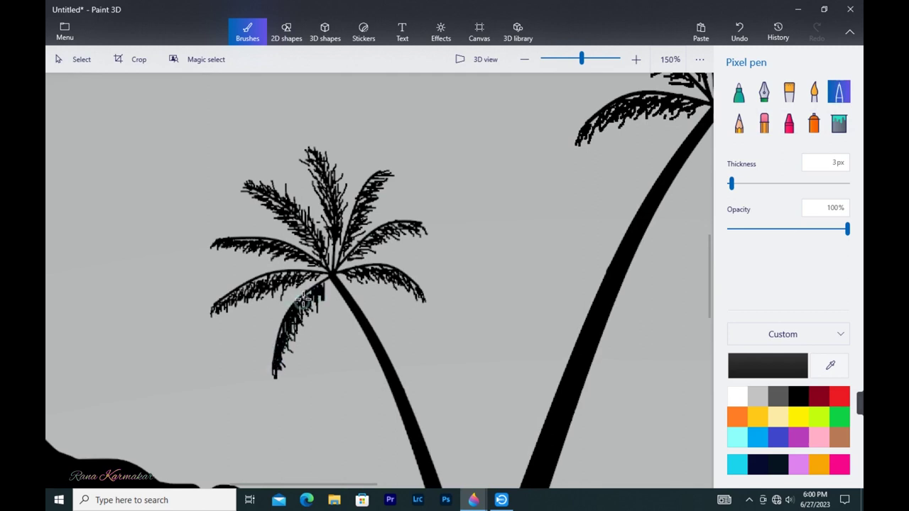
mouse_move(315, 276)
left_mouse_down()
mouse_move(296, 245)
mouse_move(267, 244)
mouse_move(318, 241)
mouse_move(257, 189)
mouse_move(299, 228)
mouse_move(337, 245)
mouse_move(310, 152)
mouse_move(348, 232)
mouse_move(375, 182)
left_mouse_up()
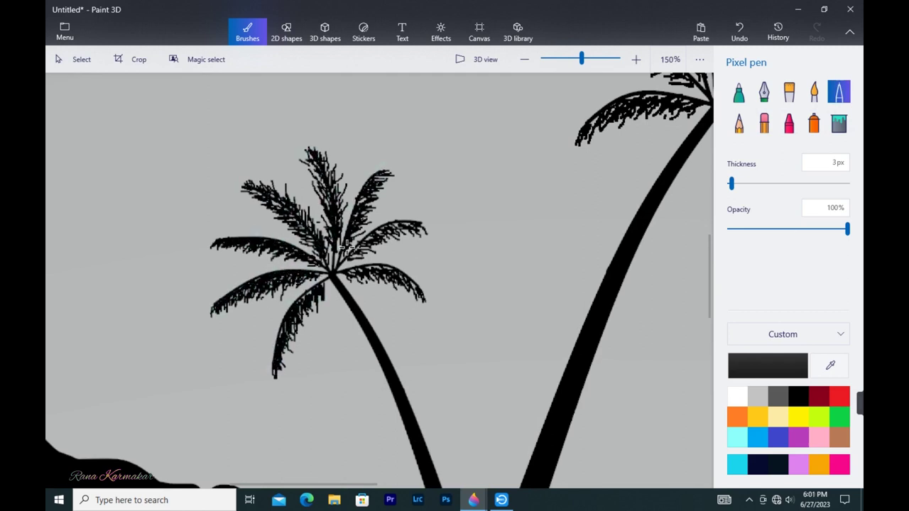
left_click_drag(389, 272, 382, 265)
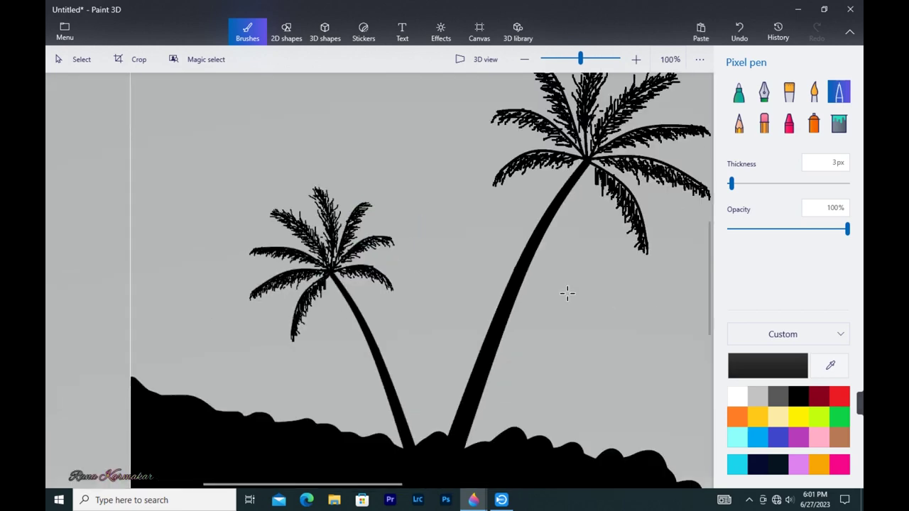
scroll(569, 294, "down", 3)
left_click_drag(707, 293, 708, 260)
scroll(553, 284, "up", 1)
mouse_move(474, 193)
left_mouse_down()
mouse_move(450, 203)
mouse_move(481, 200)
mouse_move(489, 237)
mouse_move(480, 211)
left_mouse_up()
scroll(480, 211, "down", 4)
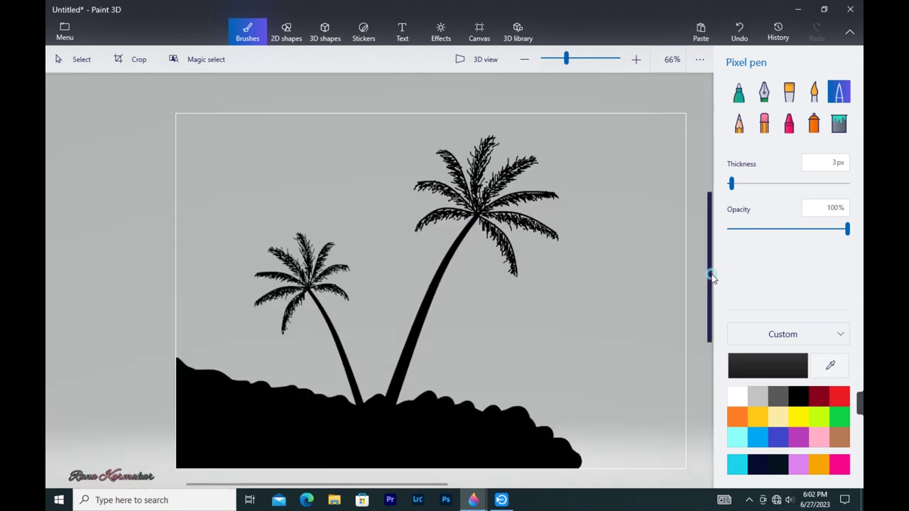
left_click_drag(709, 276, 709, 287)
left_click(80, 59)
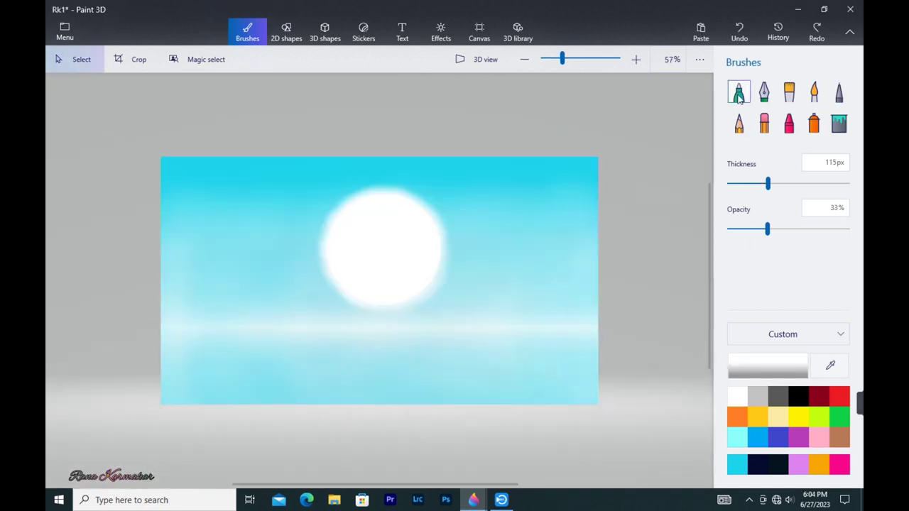
Switch to the Rk1 painting and add white reflection streaks on the water below the sun with a 4 px marker at 18% opacity
left_click(739, 97)
left_click(750, 228)
left_click(732, 184)
left_click(480, 33)
left_click(247, 32)
scroll(655, 252, "up", 2)
left_click_drag(503, 484, 417, 466)
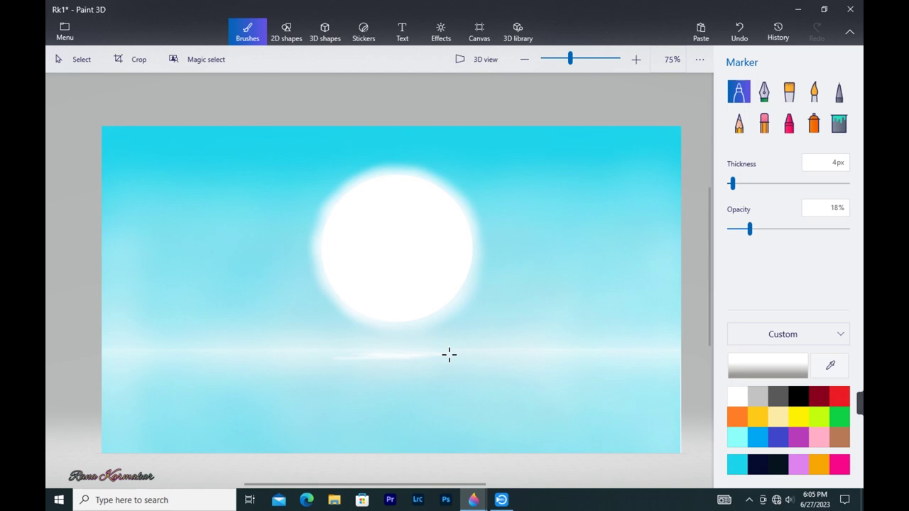
left_click_drag(353, 362, 457, 357)
mouse_move(338, 399)
left_mouse_down()
mouse_move(378, 399)
mouse_move(374, 382)
mouse_move(357, 394)
mouse_move(390, 395)
left_mouse_up()
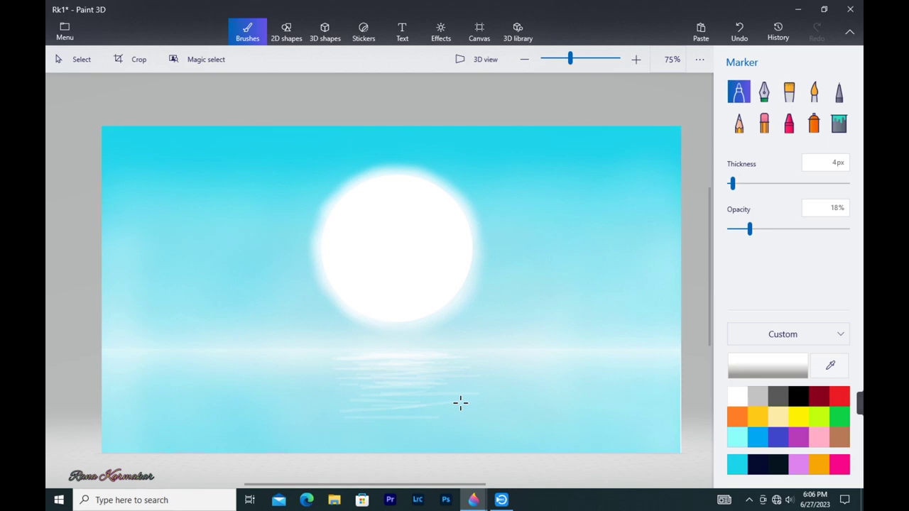
Undo the lower reflection streaks and paint finer white ripples below the horizon with the marker at 2 px and 12% opacity
left_click_drag(732, 184, 730, 184)
left_click_drag(749, 229, 739, 229)
key("ctrl+z")
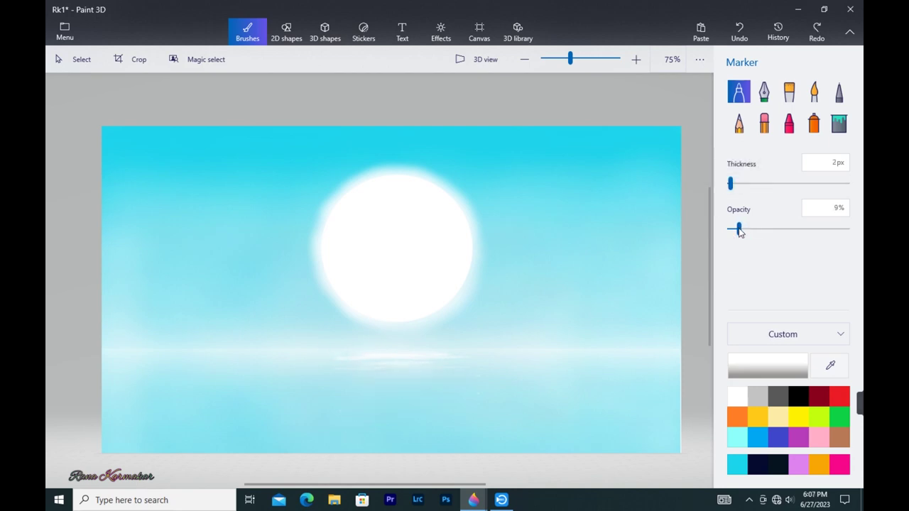
left_click_drag(342, 352, 428, 359)
left_click_drag(338, 358, 462, 359)
left_click_drag(335, 367, 339, 379)
mouse_move(423, 356)
left_mouse_down()
mouse_move(423, 364)
mouse_move(328, 368)
left_mouse_up()
mouse_move(403, 405)
left_mouse_down()
mouse_move(311, 376)
mouse_move(378, 386)
left_mouse_up()
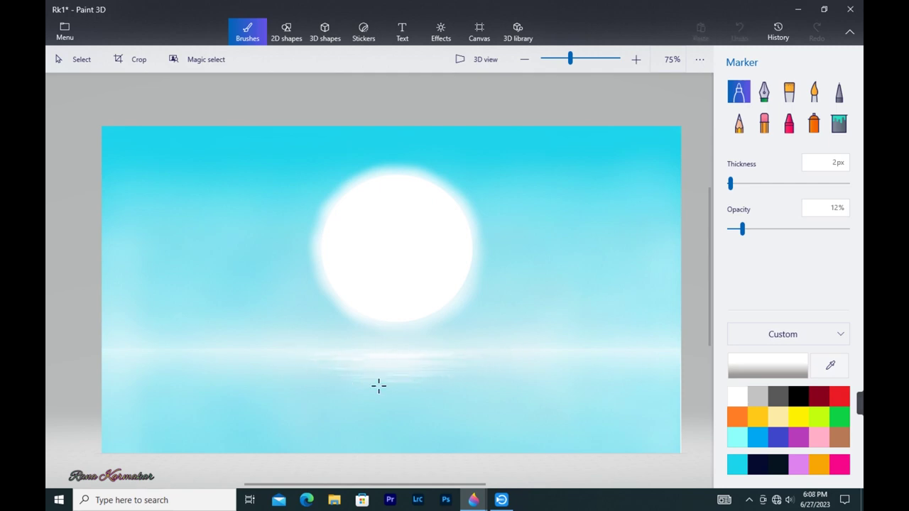
Extend the white ripples wider and down to the bottom of the water, adding fainter streaks at 6% opacity
left_click_drag(435, 409, 361, 413)
mouse_move(308, 424)
left_mouse_down()
mouse_move(420, 435)
mouse_move(432, 449)
mouse_move(429, 423)
mouse_move(346, 379)
left_mouse_up()
mouse_move(427, 373)
left_mouse_down()
mouse_move(434, 355)
mouse_move(511, 353)
mouse_move(287, 352)
mouse_move(516, 358)
mouse_move(356, 363)
mouse_move(335, 355)
mouse_move(552, 362)
mouse_move(368, 366)
left_mouse_up()
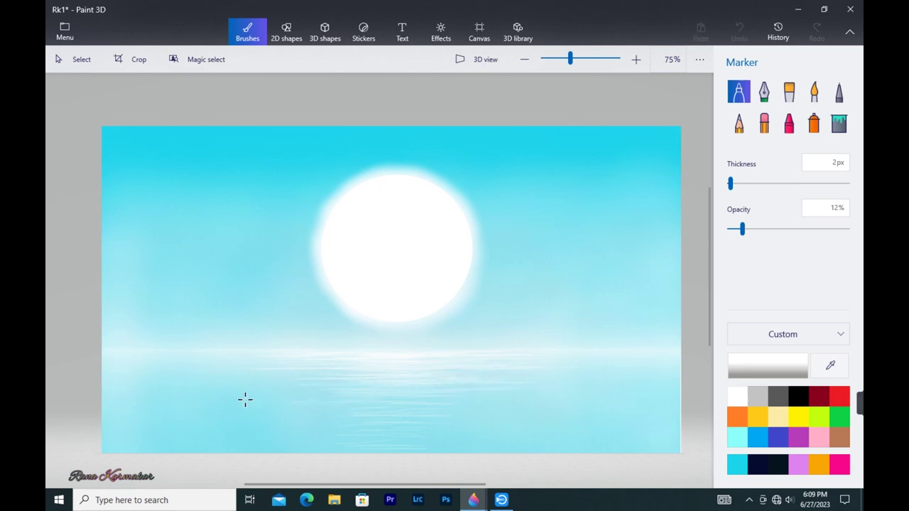
mouse_move(510, 411)
left_mouse_down()
mouse_move(305, 425)
mouse_move(412, 437)
left_mouse_up()
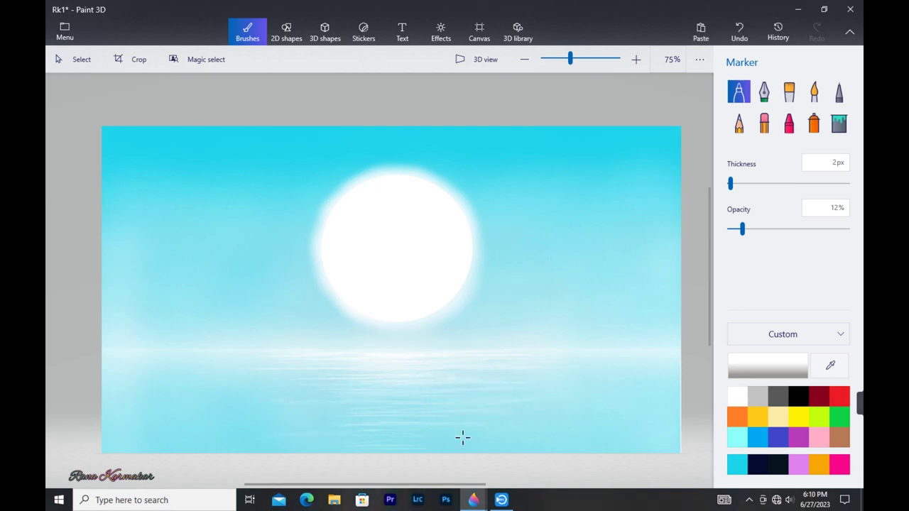
left_click(735, 229)
mouse_move(238, 380)
left_mouse_down()
mouse_move(513, 367)
mouse_move(514, 393)
left_mouse_up()
Switch to the untitled silhouette drawing, select the ground with both palm trees and scale the selection down
mouse_move(473, 500)
left_click(532, 431)
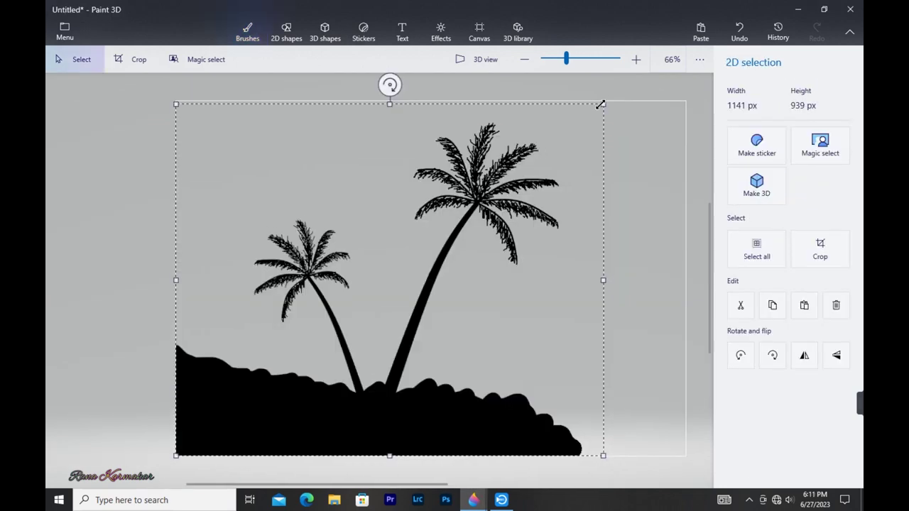
mouse_move(167, 106)
left_mouse_down()
mouse_move(470, 108)
mouse_move(605, 458)
left_mouse_up()
left_click_drag(604, 105, 462, 212)
Paste the palm island silhouette into the Rk1 painting, size it to 596 x 523 px and place it at the canvas's left edge
mouse_move(474, 500)
left_click(454, 430)
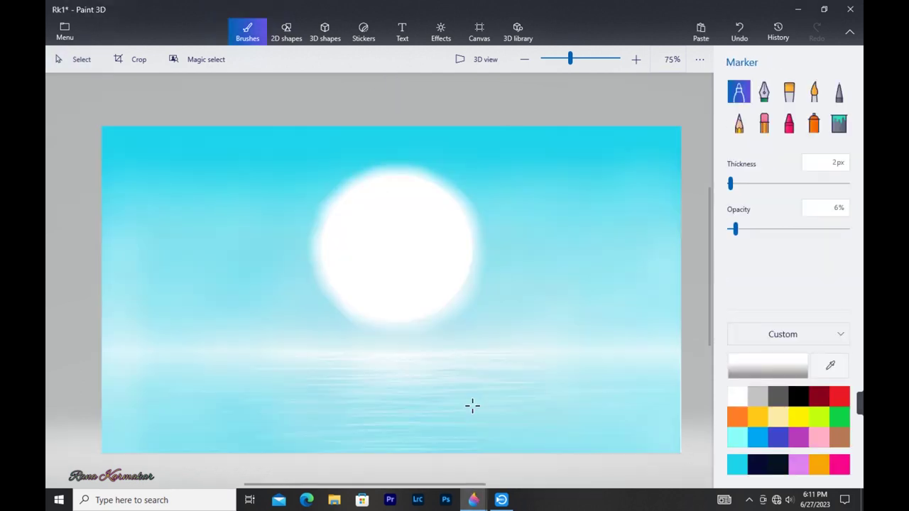
key("ctrl+v")
left_click_drag(530, 153, 463, 204)
left_click_drag(425, 331, 303, 310)
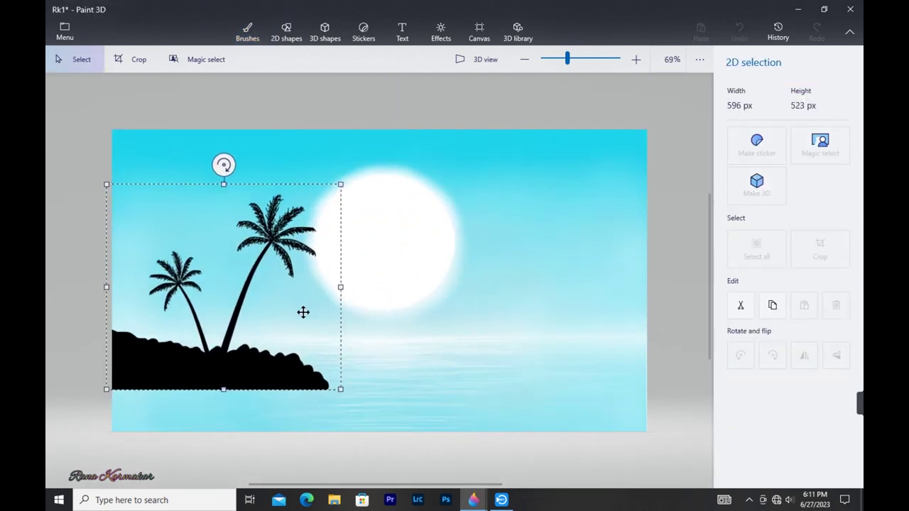
left_click(469, 390)
Paste a second palm island, flip it vertically, squash it to 596 x 322 px and place it beneath the first as its reflection
key("ctrl+v")
left_click_drag(527, 152, 465, 181)
left_click_drag(387, 324, 267, 308)
left_click_drag(345, 164, 329, 229)
left_click(837, 355)
left_click_drag(250, 398, 249, 337)
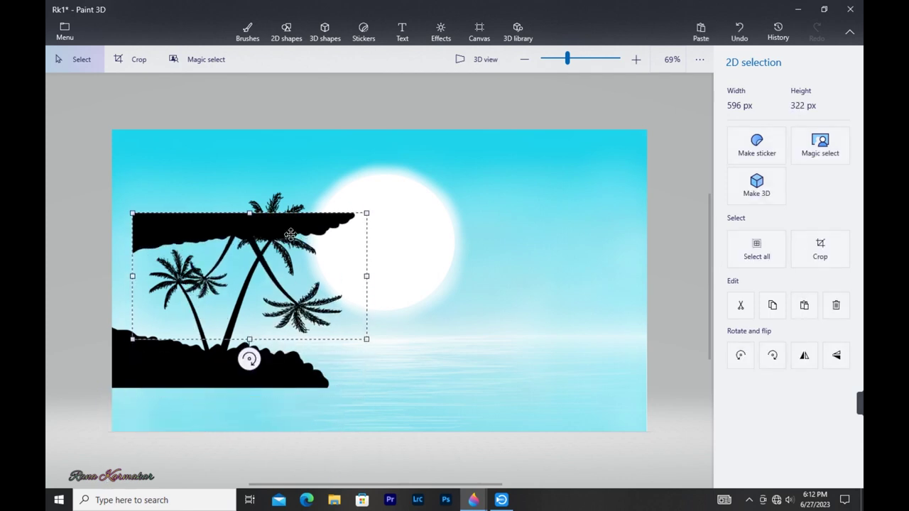
left_click_drag(288, 233, 265, 402)
Pick the light cyan water colour and paint faint ripples over the island's reflection with the 2 px marker at 6% opacity
key("i")
left_click(249, 417)
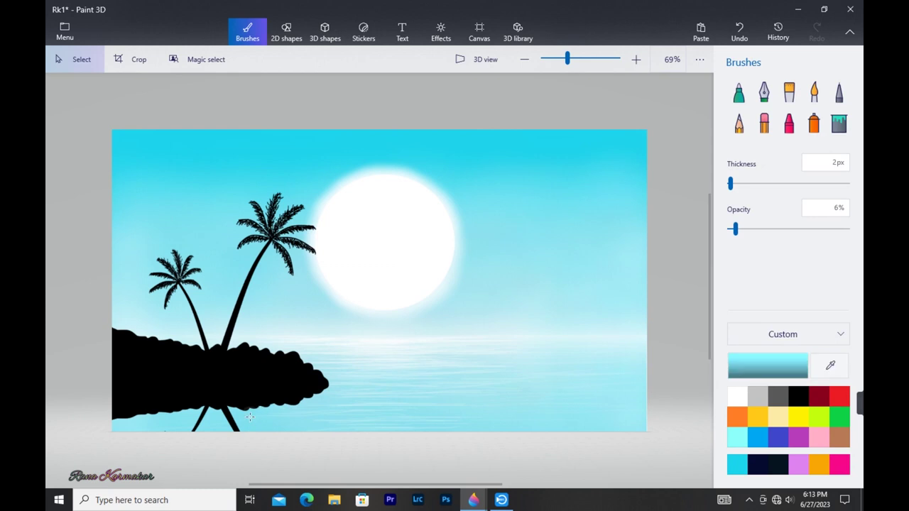
left_click(739, 92)
left_click_drag(165, 388, 154, 387)
mouse_move(280, 387)
left_mouse_down()
mouse_move(308, 394)
mouse_move(120, 392)
left_mouse_up()
Try painting stronger cyan ripples over the island's reflection with the 2 px marker at 100% and lower opacity, and undo them
left_click_drag(736, 229, 861, 224)
left_click_drag(114, 394, 271, 394)
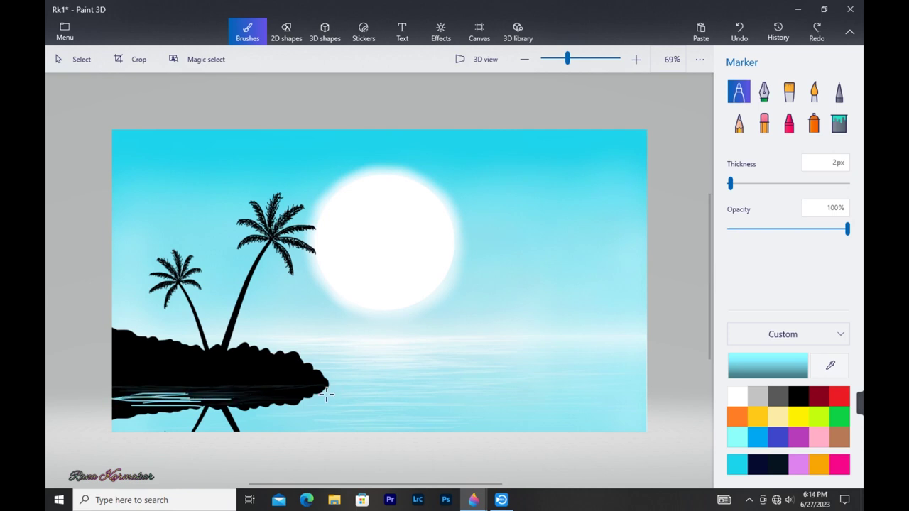
key("ctrl+z")
left_click(779, 229)
left_click_drag(183, 392, 255, 393)
key("ctrl+z")
Paint faint cyan ripples across the island's reflection and waterline with the 2 px marker at 5% opacity
left_click(734, 228)
left_click_drag(316, 389, 329, 388)
left_click_drag(273, 390, 133, 391)
left_click_drag(188, 390, 220, 388)
mouse_move(91, 391)
left_mouse_down()
mouse_move(304, 403)
mouse_move(177, 403)
mouse_move(294, 395)
mouse_move(223, 388)
mouse_move(192, 398)
mouse_move(203, 414)
mouse_move(176, 421)
mouse_move(223, 424)
left_mouse_up()
mouse_move(303, 400)
left_mouse_down()
mouse_move(326, 385)
mouse_move(305, 390)
left_mouse_up()
Soften the whole island reflection with broad cyan strokes using the marker at 18 px and 5% opacity
left_click_drag(731, 183, 750, 183)
mouse_move(87, 406)
left_mouse_down()
mouse_move(300, 390)
mouse_move(173, 404)
mouse_move(230, 422)
mouse_move(304, 402)
mouse_move(213, 402)
mouse_move(215, 426)
mouse_move(229, 416)
left_mouse_up()
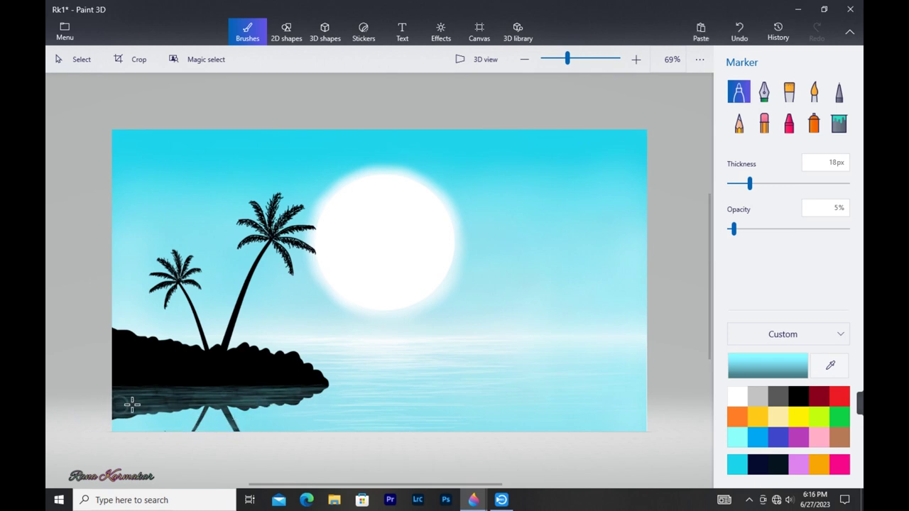
mouse_move(176, 392)
left_mouse_down()
mouse_move(168, 402)
mouse_move(186, 399)
left_mouse_up()
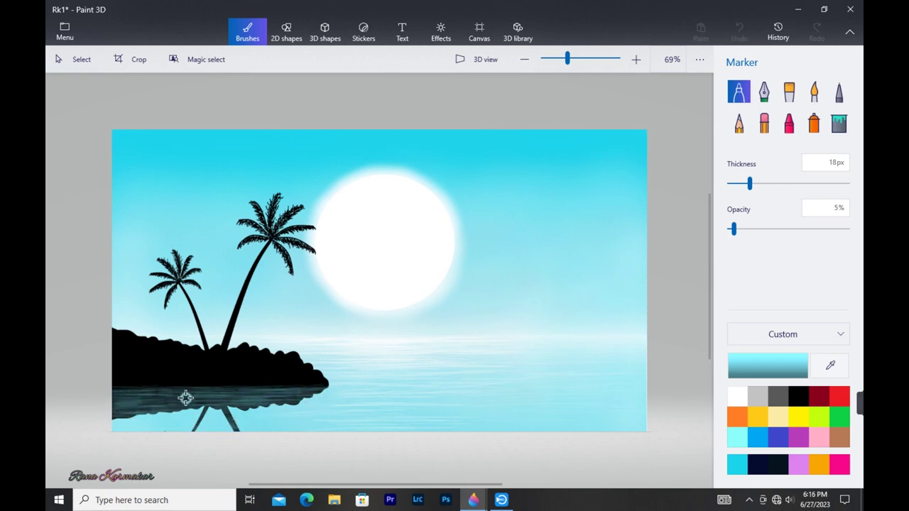
Paste another palm island, flip it horizontally, shrink it to 350 x 273 px and place it on the horizon at the canvas's right edge
key("ctrl+v")
left_click_drag(525, 411, 549, 346)
left_click_drag(581, 363, 560, 324)
left_click(804, 356)
left_click_drag(518, 303, 599, 331)
left_click_drag(646, 351, 617, 323)
left_click_drag(594, 320, 623, 340)
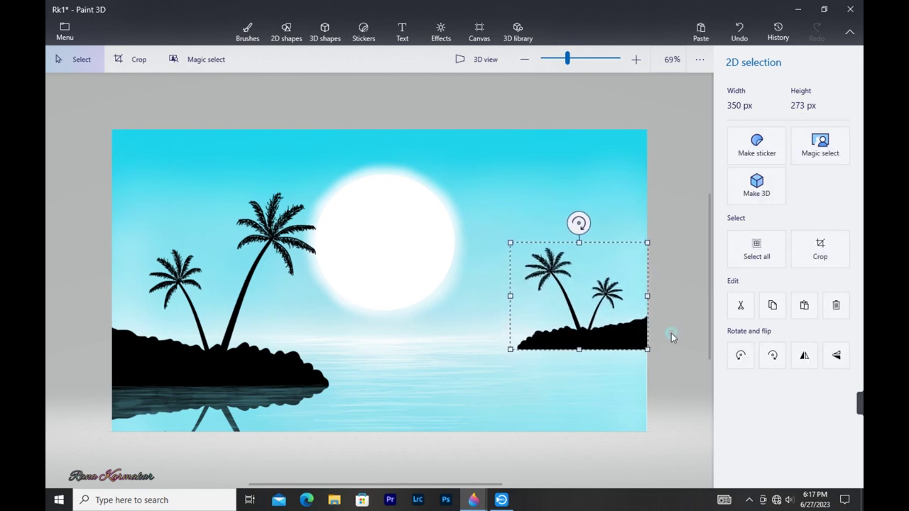
Paste another palm island, shrink it, flip it vertically and horizontally, and align it below the right island as its mirror reflection
key("ctrl+v")
left_click_drag(532, 406, 416, 305)
left_click_drag(329, 268, 562, 215)
left_click_drag(627, 257, 618, 323)
left_click(836, 355)
left_click_drag(604, 292, 614, 396)
left_click(804, 355)
left_click_drag(600, 355, 595, 369)
left_click_drag(585, 462, 584, 422)
left_click_drag(559, 380, 562, 384)
left_click_drag(587, 423, 587, 431)
key("Escape")
Paint faint ripples across the right island's reflection with the marker at 4 px and 5% opacity, using a pale cyan sampled from the water
left_click(739, 93)
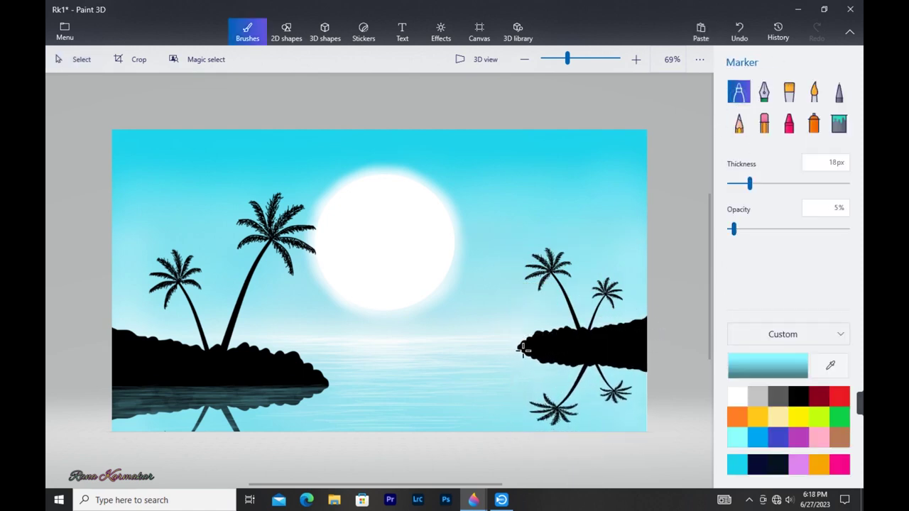
left_click_drag(750, 183, 732, 183)
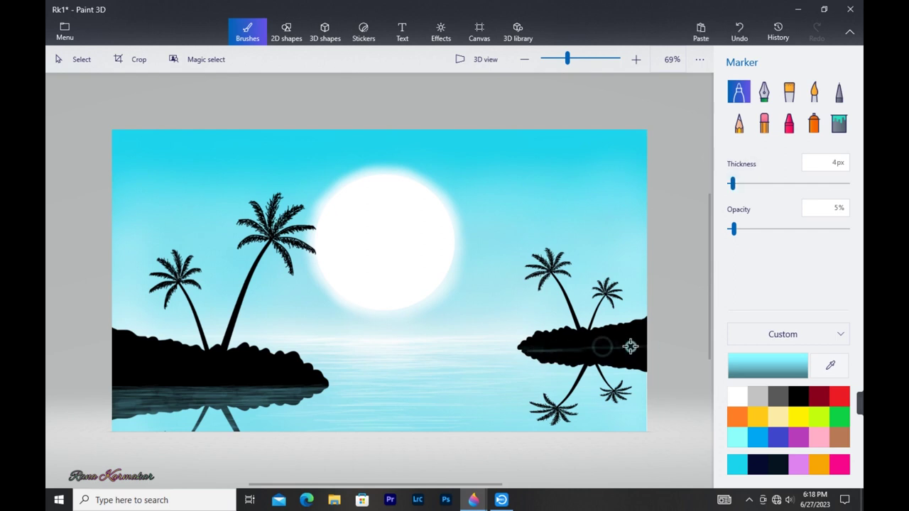
left_click(829, 365)
left_click(524, 341)
mouse_move(547, 348)
left_mouse_down()
mouse_move(583, 357)
mouse_move(651, 351)
mouse_move(643, 358)
left_mouse_up()
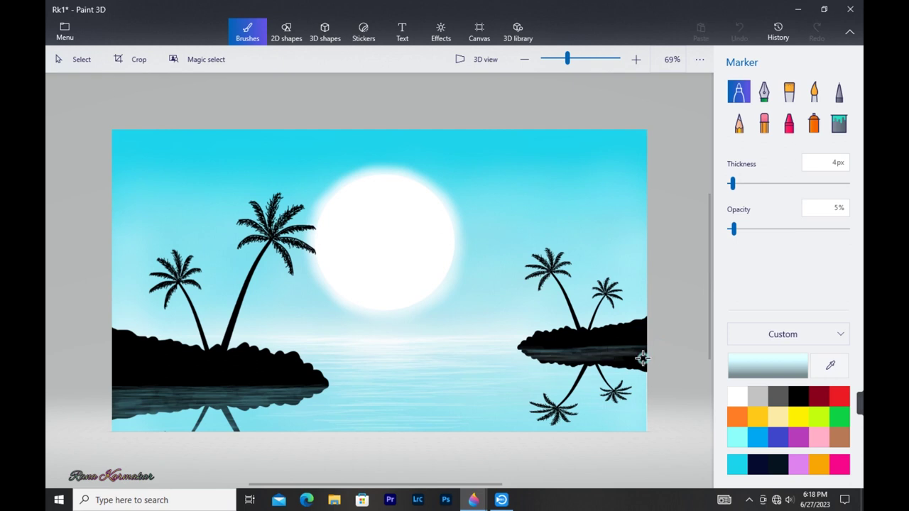
mouse_move(614, 383)
left_mouse_down()
mouse_move(542, 405)
mouse_move(549, 412)
left_mouse_up()
left_click_drag(638, 363, 559, 361)
mouse_move(631, 344)
left_mouse_down()
mouse_move(532, 349)
mouse_move(631, 349)
mouse_move(532, 360)
mouse_move(602, 356)
left_mouse_up()
mouse_move(602, 357)
left_mouse_down()
mouse_move(663, 371)
mouse_move(622, 358)
left_mouse_up()
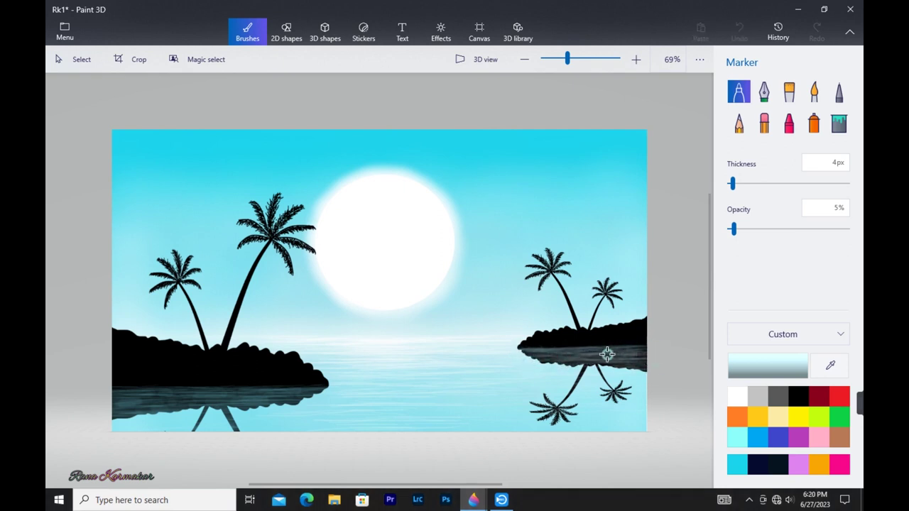
Sample a stronger cyan from the water near the mirrored palms and paint faint ripples over the palm and shoreline reflections
left_click(830, 365)
left_click(607, 376)
left_click_drag(597, 386, 553, 397)
left_click_drag(570, 384, 609, 366)
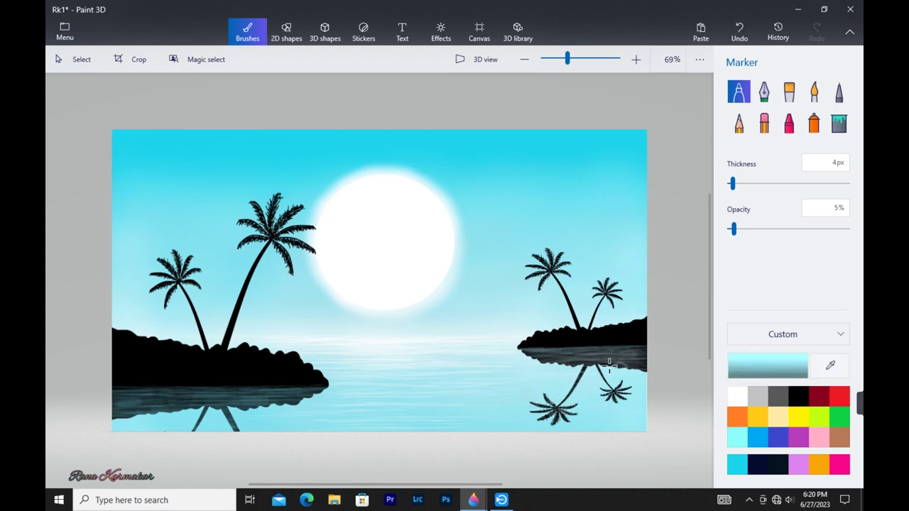
key("ctrl+s")
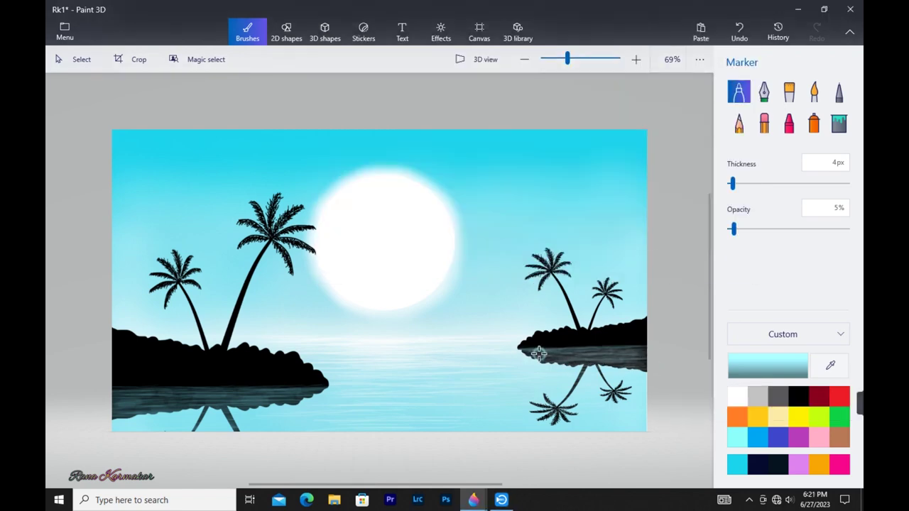
left_click_drag(564, 360, 546, 360)
mouse_move(650, 367)
left_mouse_down()
mouse_move(621, 351)
mouse_move(647, 364)
left_mouse_up()
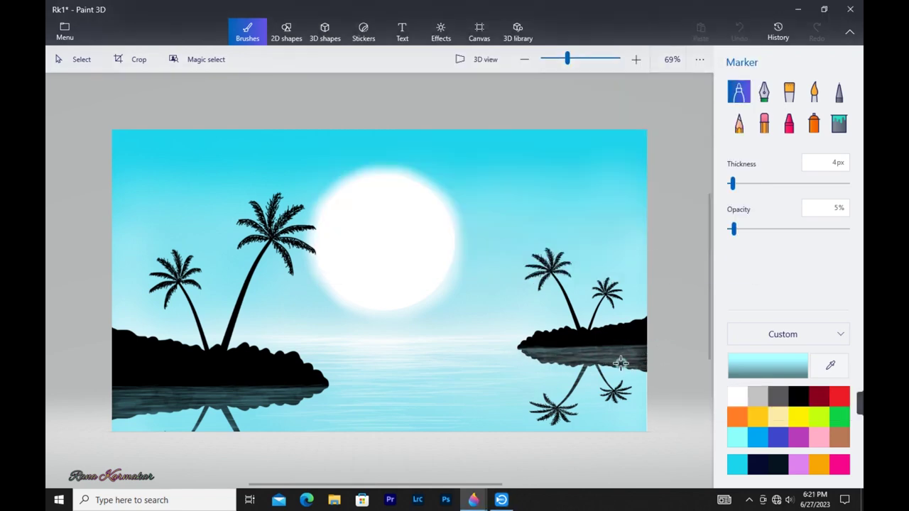
Soften the right island's reflection with cyan marker strokes at 17 px, and add thin white ripples at 3 px
left_click_drag(733, 183, 749, 183)
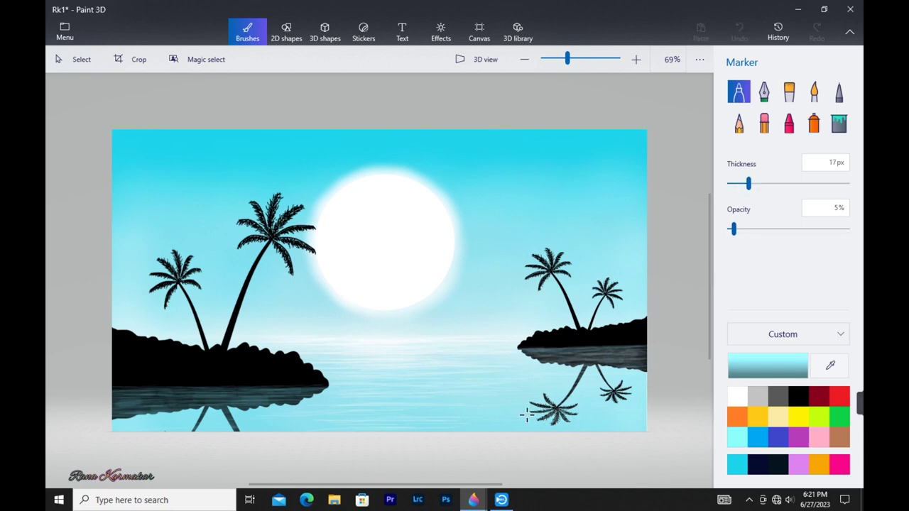
left_click_drag(749, 183, 731, 183)
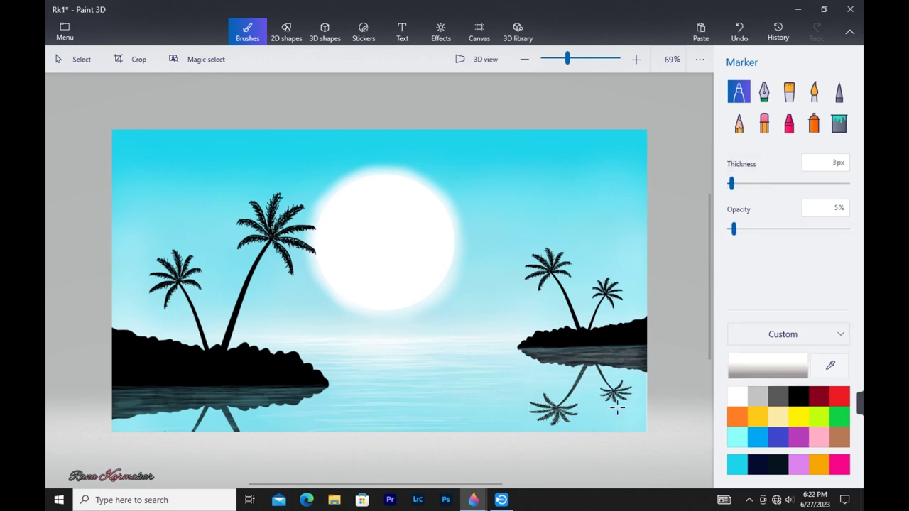
mouse_move(547, 357)
left_mouse_down()
mouse_move(592, 360)
mouse_move(583, 355)
left_mouse_up()
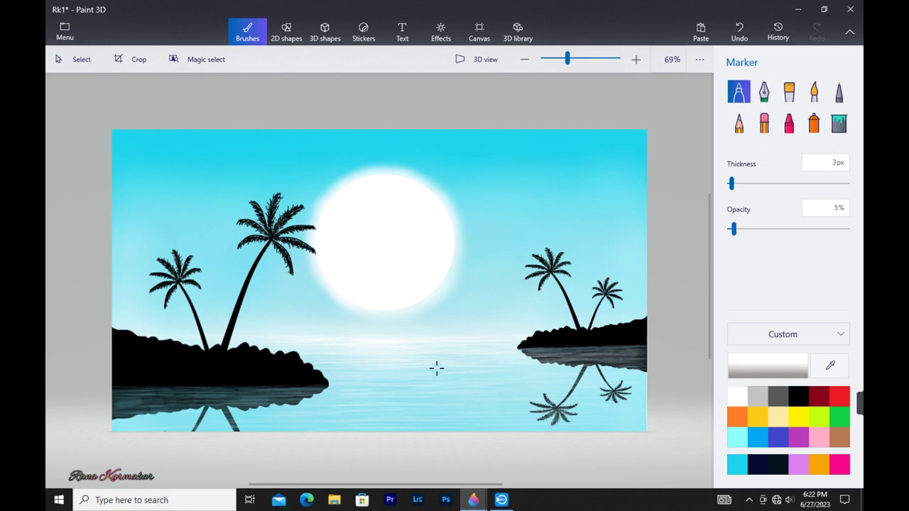
Paint thin ripples on the open water between the islands at 3 px, using cyan tones sampled from the water and the sky
left_click(830, 365)
left_click(457, 358)
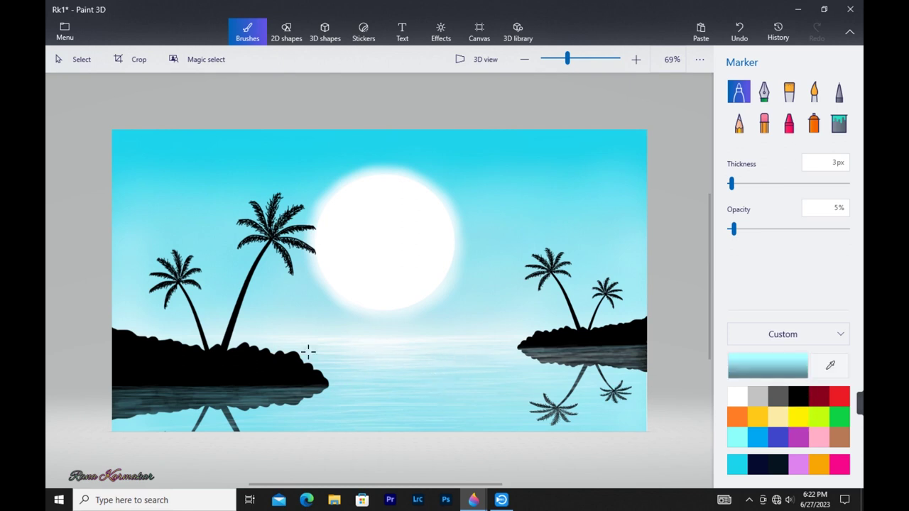
left_click_drag(391, 395, 498, 392)
left_click(830, 365)
left_click(559, 158)
left_click_drag(351, 351, 394, 364)
left_click_drag(326, 346, 288, 340)
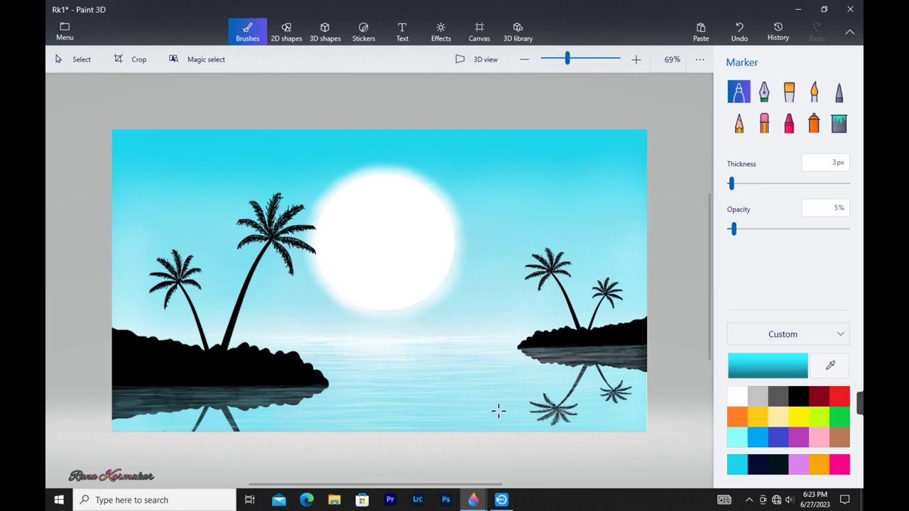
Layer thin white ripples on the water below the sun, and add deep sky-cyan ripples near the horizon
left_click(738, 395)
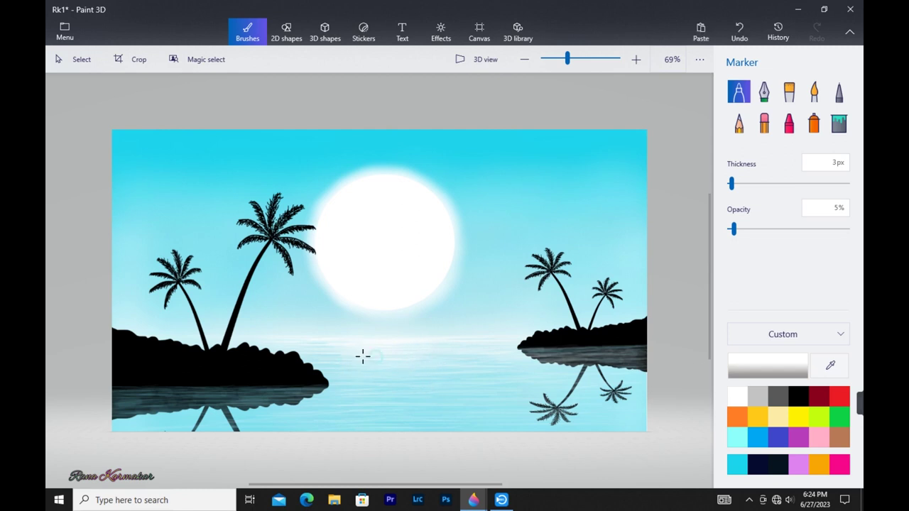
left_click_drag(354, 356, 457, 399)
left_click(830, 365)
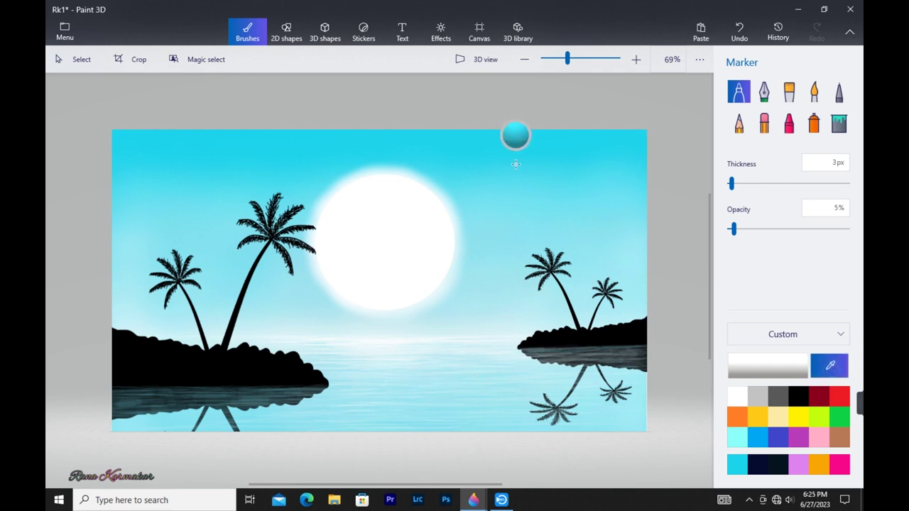
left_click(513, 135)
left_click_drag(352, 347, 375, 341)
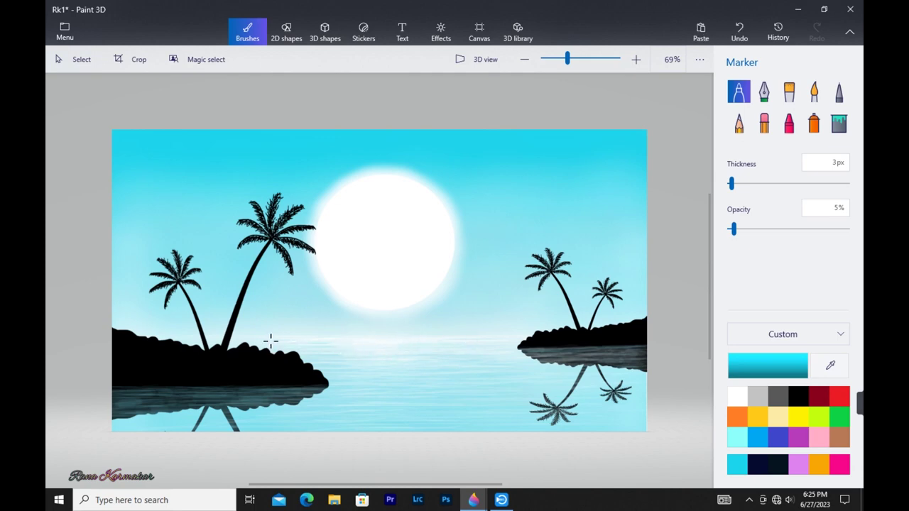
Add more white ripples to the central water, and cyan ones in a colour sampled from the sky above the right island
left_click(737, 396)
left_click_drag(448, 361, 375, 360)
mouse_move(468, 345)
left_mouse_down()
mouse_move(376, 347)
mouse_move(476, 346)
mouse_move(436, 368)
left_mouse_up()
left_click(830, 365)
left_click(625, 146)
left_click_drag(480, 383, 501, 399)
left_click_drag(457, 350, 471, 345)
Paint white ripples over both islands' reflections and the surrounding water, finishing the right island's reflection at 11 px thickness
left_click(737, 396)
left_click_drag(234, 419, 215, 418)
mouse_move(656, 403)
left_mouse_down()
mouse_move(642, 419)
mouse_move(508, 427)
left_mouse_up()
left_click_drag(609, 413, 626, 392)
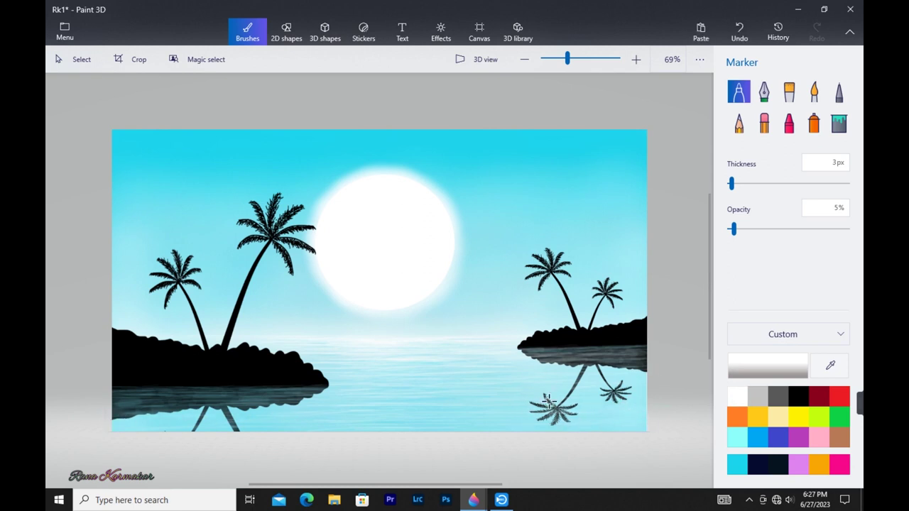
mouse_move(592, 357)
left_mouse_down()
mouse_move(505, 359)
mouse_move(567, 359)
left_mouse_up()
left_click(742, 184)
mouse_move(655, 352)
left_mouse_down()
mouse_move(645, 367)
mouse_move(623, 362)
left_mouse_up()
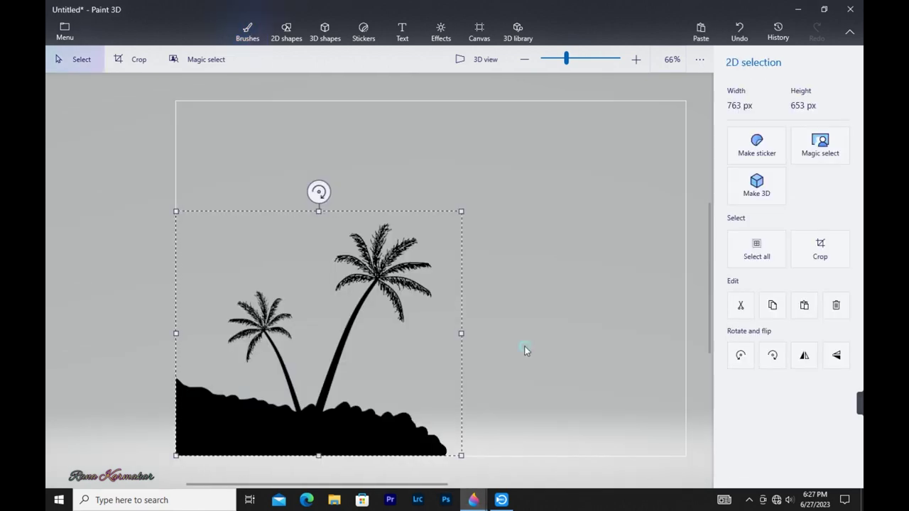
In the Untitled drawing, paint a small black flying bird in the empty area with the marker at 100% opacity, and select it
left_click_drag(454, 486, 482, 487)
left_click(739, 92)
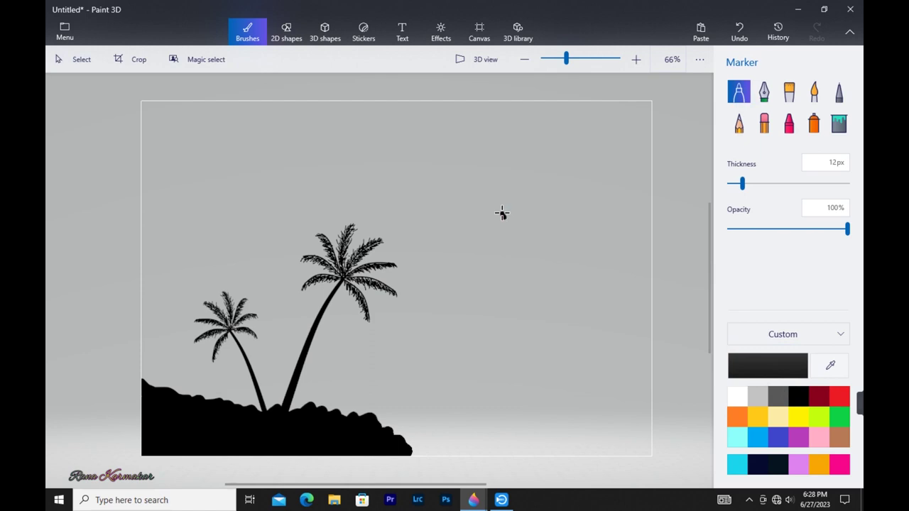
left_click_drag(742, 184, 734, 183)
left_click_drag(505, 215, 519, 211)
key("ctrl+z")
key("bracketright")
key("bracketright")
key("bracketright")
left_click(74, 59)
left_click_drag(434, 166, 554, 237)
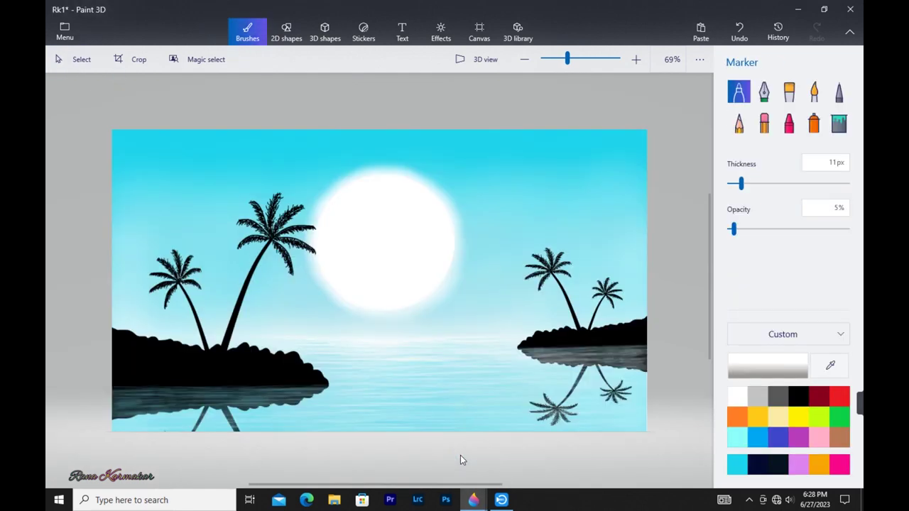
Paste three small copies of the bird into the Rk1 seascape and place them over the sun's lower-right part
key("ctrl+v")
mouse_move(262, 148)
left_mouse_down()
mouse_move(213, 151)
mouse_move(181, 191)
mouse_move(172, 177)
mouse_move(373, 246)
mouse_move(407, 248)
mouse_move(349, 280)
mouse_move(414, 239)
mouse_move(349, 294)
left_mouse_up()
left_click(472, 249)
key("ctrl+v")
left_click(478, 253)
key("ctrl+v")
mouse_move(342, 302)
left_mouse_down()
mouse_move(397, 243)
mouse_move(431, 234)
mouse_move(348, 298)
mouse_move(402, 244)
mouse_move(426, 237)
mouse_move(348, 297)
left_mouse_up()
left_click(419, 277)
Add four more 84 x 48 px bird copies to the flock, spreading them up toward the sun's right edge
key("ctrl+v")
left_click(484, 278)
key("ctrl+v")
left_click(467, 274)
key("ctrl+v")
mouse_move(339, 306)
left_mouse_down()
mouse_move(445, 237)
mouse_move(439, 230)
mouse_move(358, 277)
mouse_move(352, 304)
mouse_move(459, 221)
mouse_move(443, 235)
left_mouse_up()
left_click(426, 328)
key("ctrl+v")
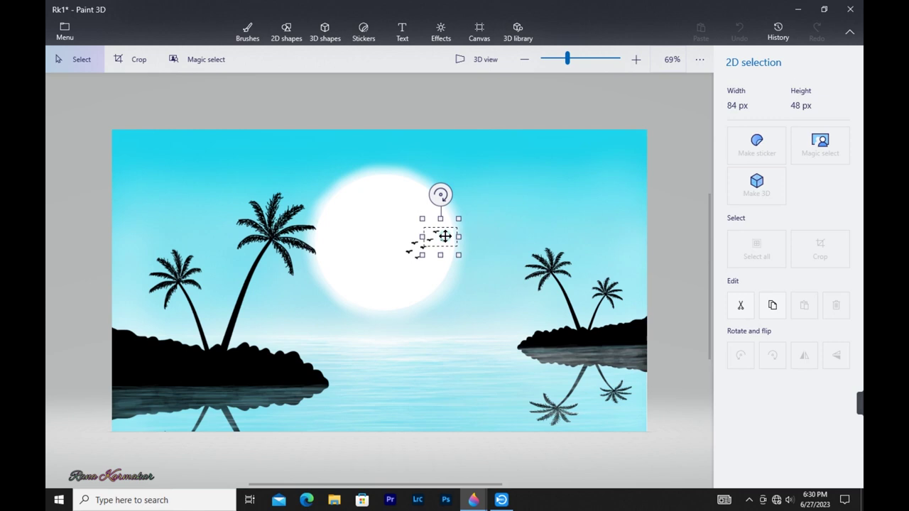
left_click(486, 353)
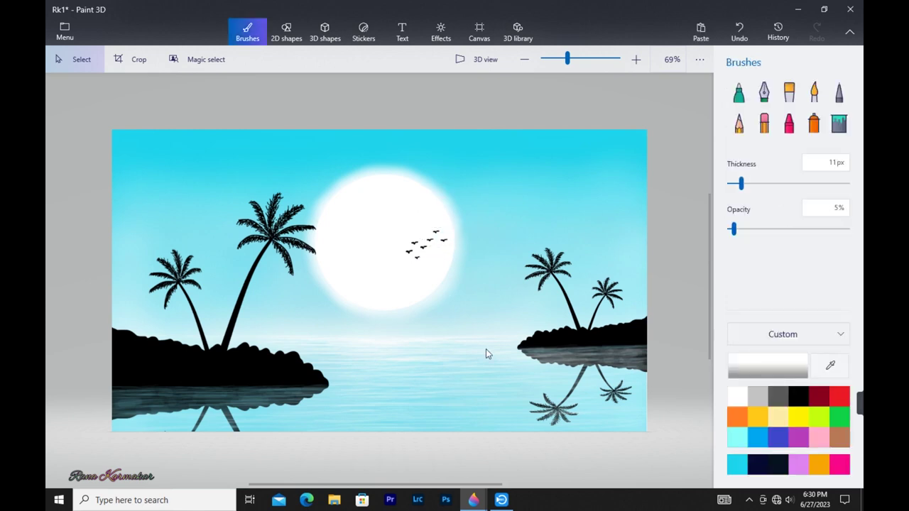
Extend the flock with another four bird copies along its upper side and just past the sun's right edge
key("ctrl+v")
mouse_move(338, 307)
left_mouse_down()
mouse_move(442, 248)
mouse_move(448, 224)
left_mouse_up()
left_click(372, 335)
key("ctrl+v")
mouse_move(343, 293)
left_mouse_down()
mouse_move(461, 249)
mouse_move(467, 236)
left_mouse_up()
left_click(402, 315)
key("ctrl+v")
left_click_drag(335, 306, 420, 226)
left_click(413, 315)
key("ctrl+v")
left_click_drag(343, 305, 463, 223)
left_click(280, 370)
Set up 2D text in the Freestyle Script font at size 18 with an indigo colour
left_click(402, 32)
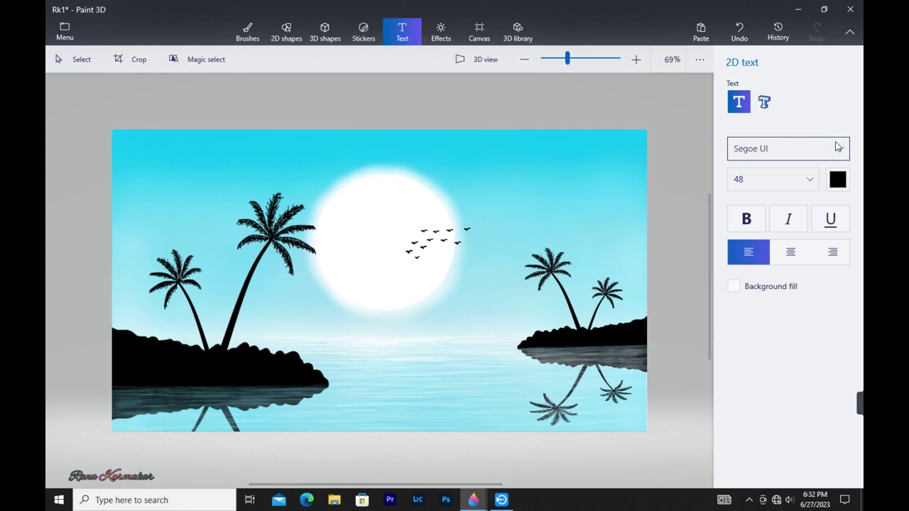
left_click(837, 146)
scroll(837, 147, "up", 5)
scroll(836, 147, "up", 5)
scroll(835, 146, "down", 9)
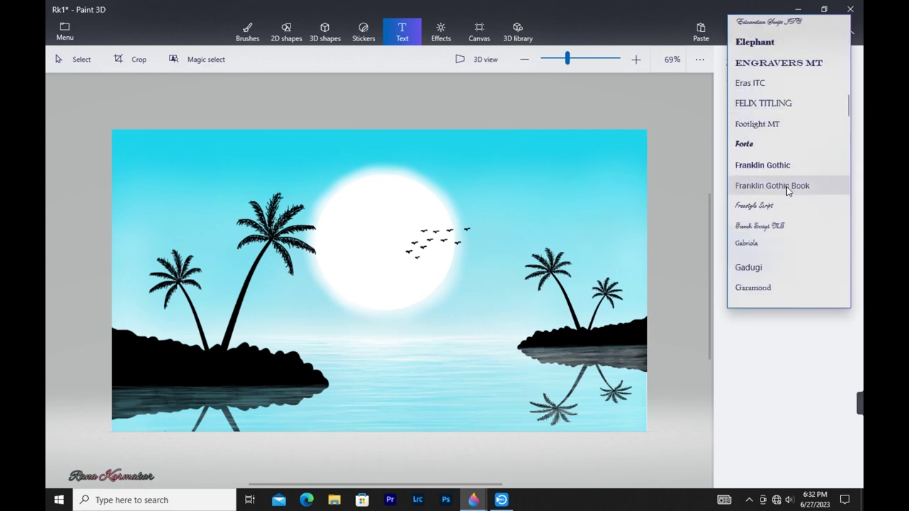
left_click(788, 206)
left_click(810, 179)
left_click(789, 79)
left_click(838, 180)
left_click(766, 263)
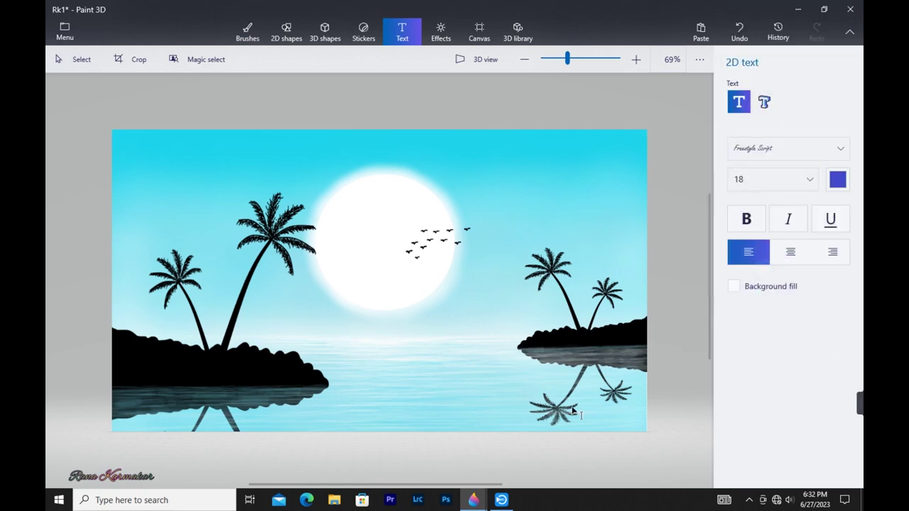
Sign the painting in its lower-right corner with the artist's full name and save the file
left_click_drag(565, 411, 646, 428)
type("Rana Karmakar")
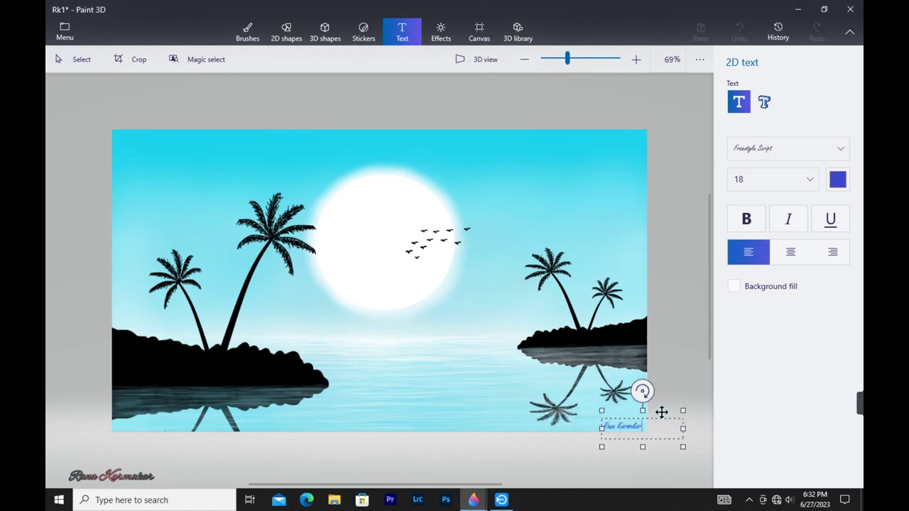
key("ctrl+s")
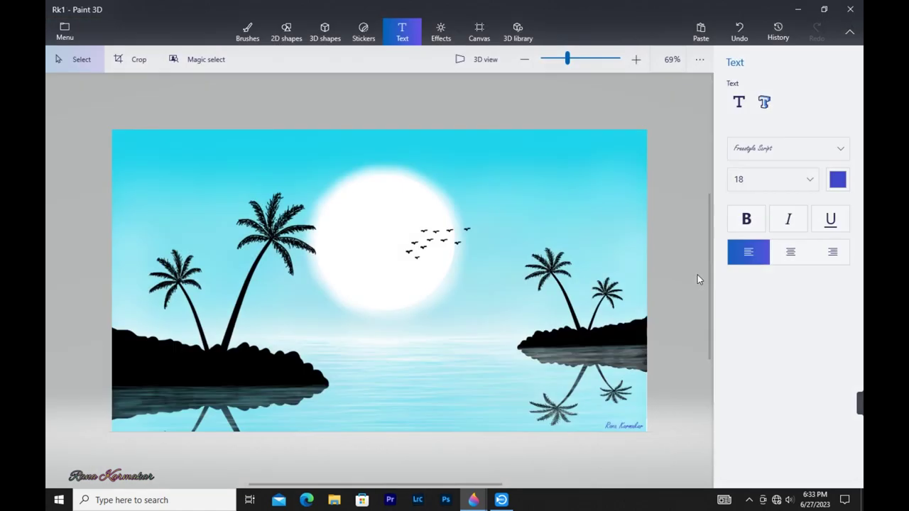